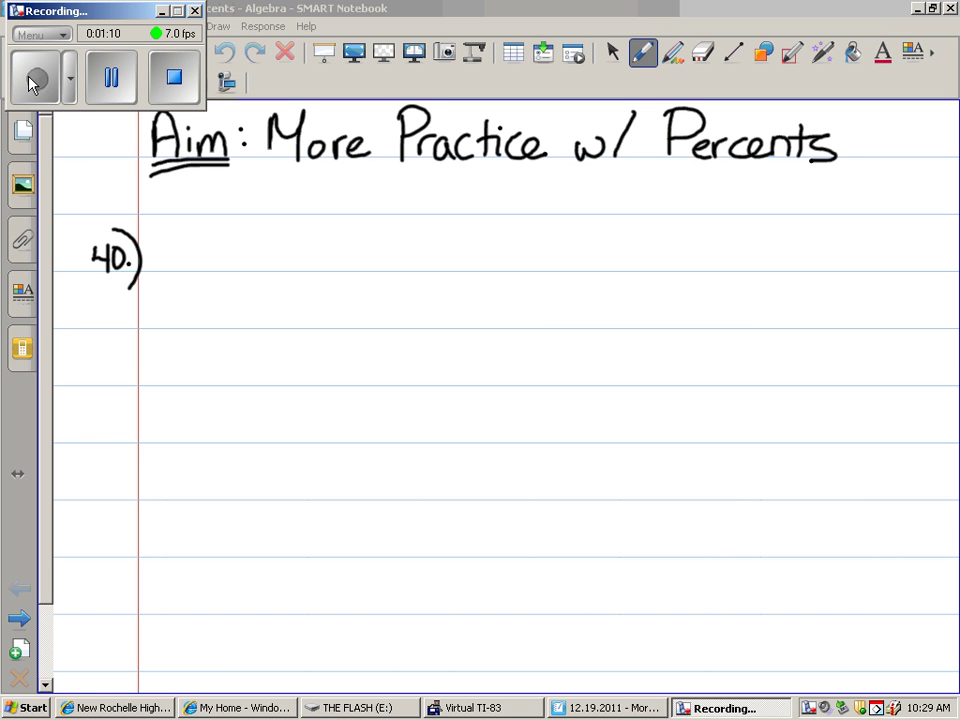
Step: Handwrite 90000 beside problem 40, erasing a stray comma along the way
{"action": "mouse_move", "coordinate": [209, 234]}
{"action": "left_mouse_down"}
{"action": "mouse_move", "coordinate": [196, 239]}
{"action": "mouse_move", "coordinate": [210, 236]}
{"action": "mouse_move", "coordinate": [206, 268]}
{"action": "mouse_move", "coordinate": [221, 265]}
{"action": "mouse_move", "coordinate": [236, 239]}
{"action": "mouse_move", "coordinate": [252, 271]}
{"action": "mouse_move", "coordinate": [276, 266]}
{"action": "left_mouse_up"}
{"action": "left_click", "coordinate": [703, 52]}
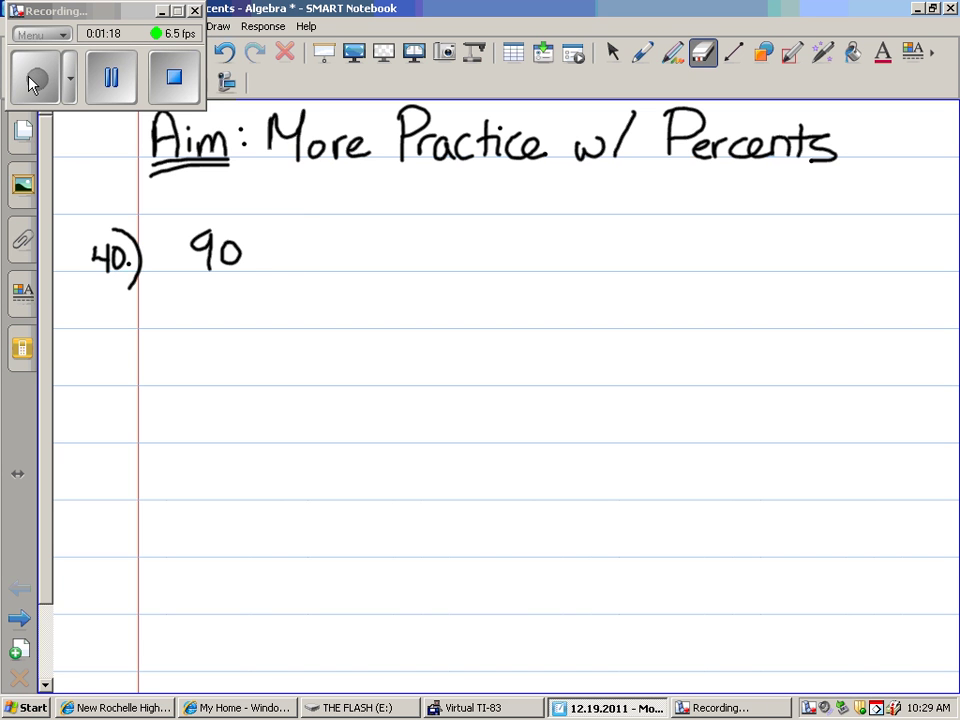
{"action": "left_click", "coordinate": [643, 52]}
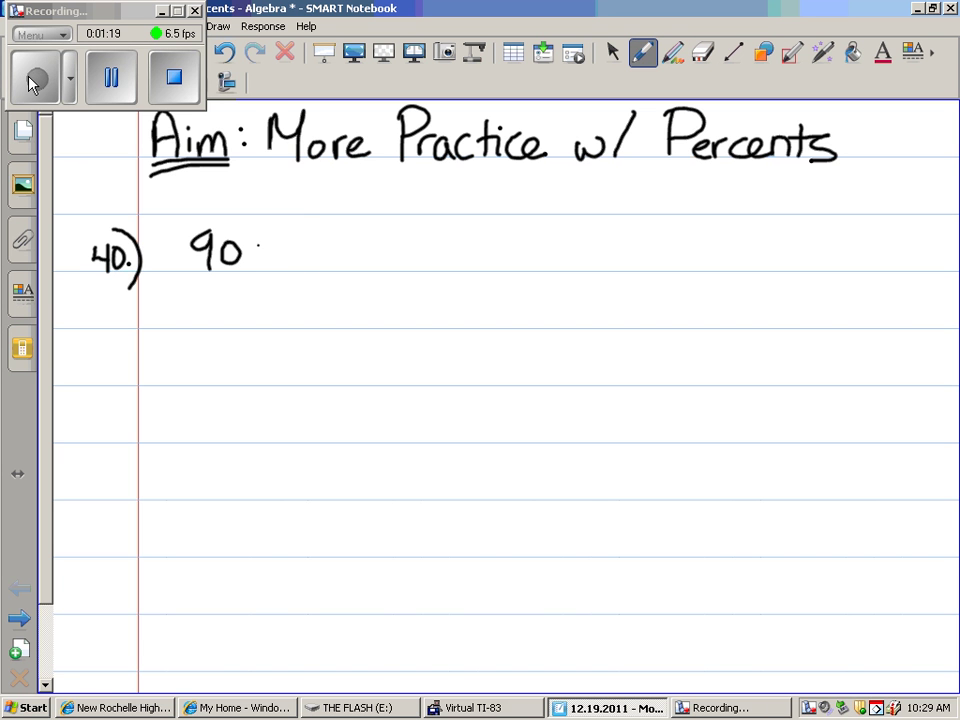
{"action": "mouse_move", "coordinate": [262, 236]}
{"action": "left_mouse_down"}
{"action": "mouse_move", "coordinate": [282, 266]}
{"action": "mouse_move", "coordinate": [293, 238]}
{"action": "mouse_move", "coordinate": [330, 268]}
{"action": "mouse_move", "coordinate": [333, 248]}
{"action": "left_mouse_up"}
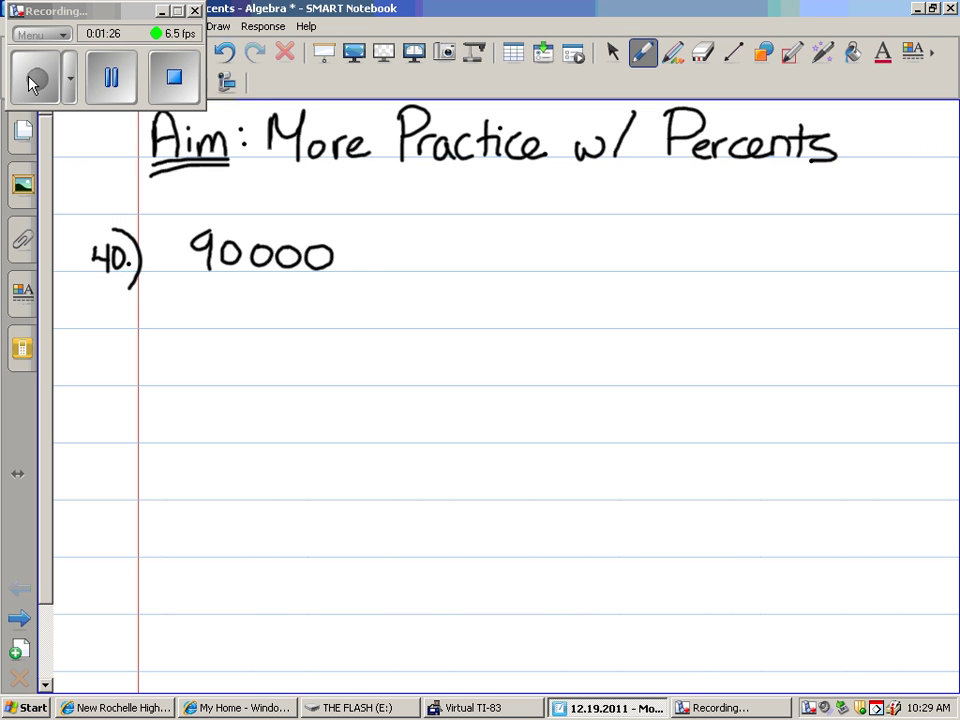
Step: Add '× .12 =' after 90000 and bring up the Virtual TI-83 calculator
{"action": "mouse_move", "coordinate": [355, 245]}
{"action": "left_mouse_down"}
{"action": "mouse_move", "coordinate": [374, 264]}
{"action": "mouse_move", "coordinate": [354, 265]}
{"action": "left_mouse_up"}
{"action": "left_click", "coordinate": [413, 265]}
{"action": "mouse_move", "coordinate": [442, 236]}
{"action": "left_mouse_down"}
{"action": "mouse_move", "coordinate": [441, 265]}
{"action": "mouse_move", "coordinate": [507, 248]}
{"action": "left_mouse_up"}
{"action": "left_click_drag", "start_coordinate": [490, 258], "coordinate": [509, 258]}
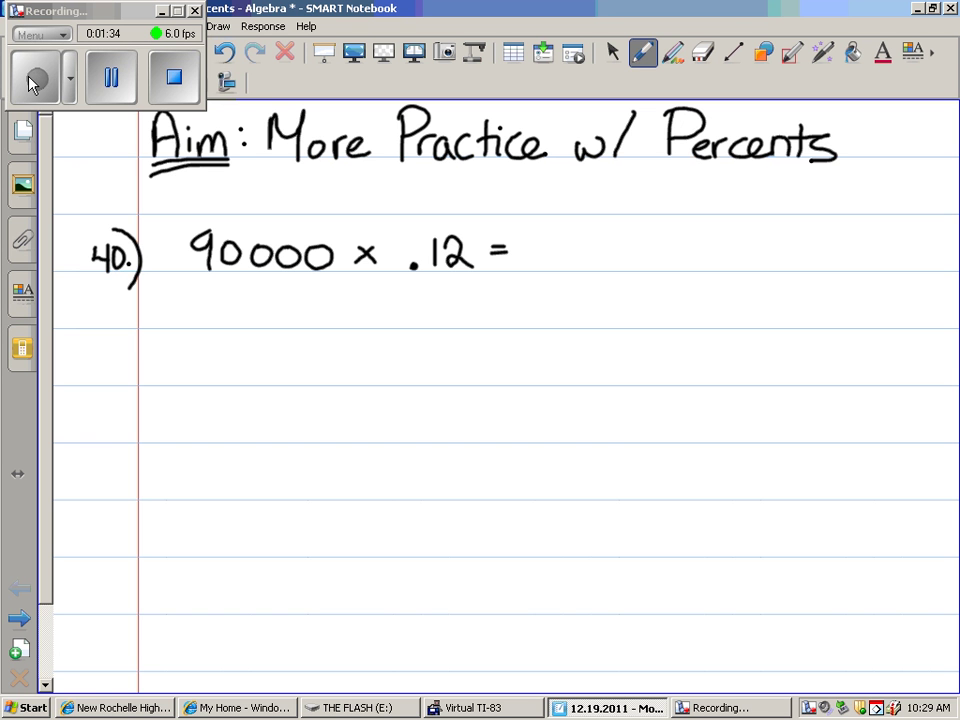
{"action": "left_click", "coordinate": [485, 707]}
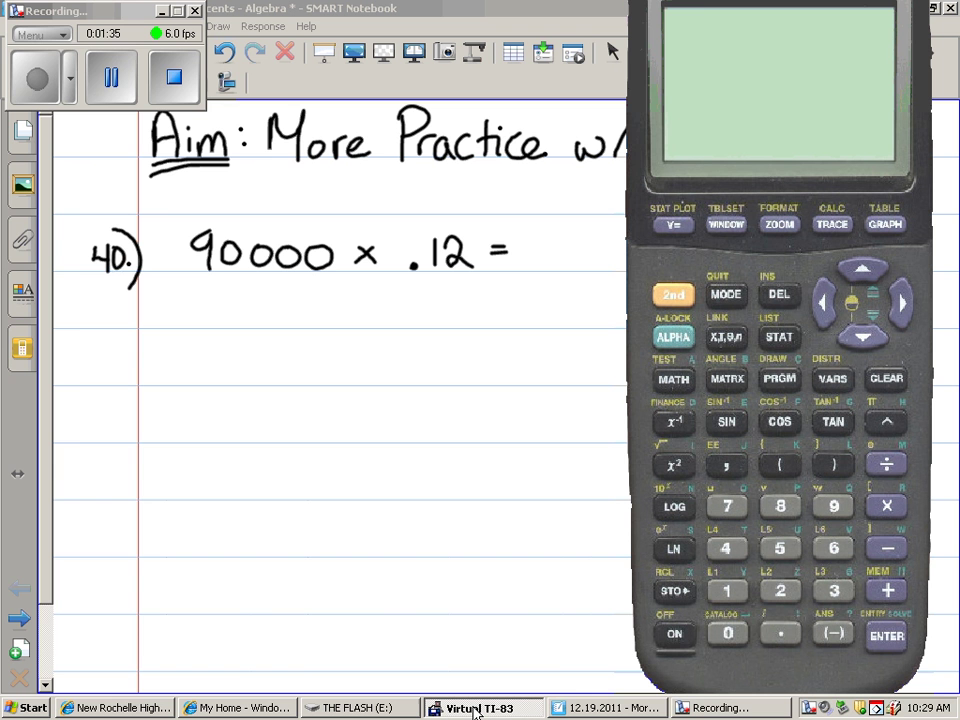
Step: Clear the TI-83 and enter 90000, correcting a mistyped 900000
{"action": "left_click", "coordinate": [887, 378]}
{"action": "left_click", "coordinate": [834, 506]}
{"action": "left_click", "coordinate": [728, 632]}
{"action": "left_click", "coordinate": [735, 632]}
{"action": "left_click", "coordinate": [735, 632]}
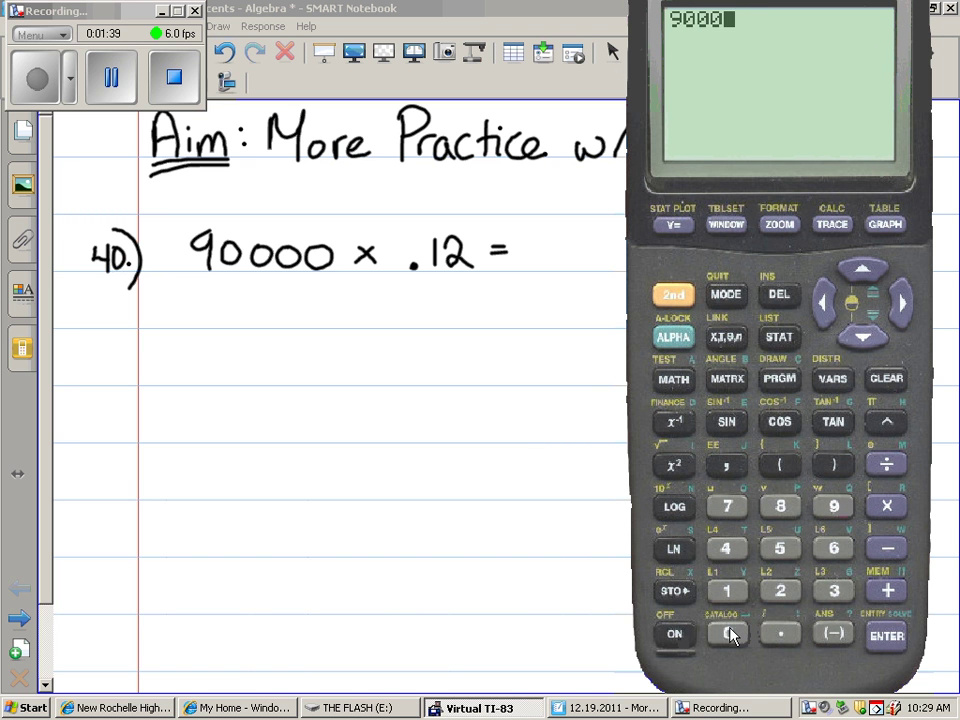
{"action": "left_click", "coordinate": [731, 633]}
{"action": "left_click", "coordinate": [731, 633]}
{"action": "left_click", "coordinate": [887, 378]}
{"action": "left_click", "coordinate": [834, 506]}
{"action": "left_click", "coordinate": [728, 632]}
{"action": "left_click", "coordinate": [728, 632]}
{"action": "left_click", "coordinate": [728, 632]}
{"action": "left_click", "coordinate": [728, 632]}
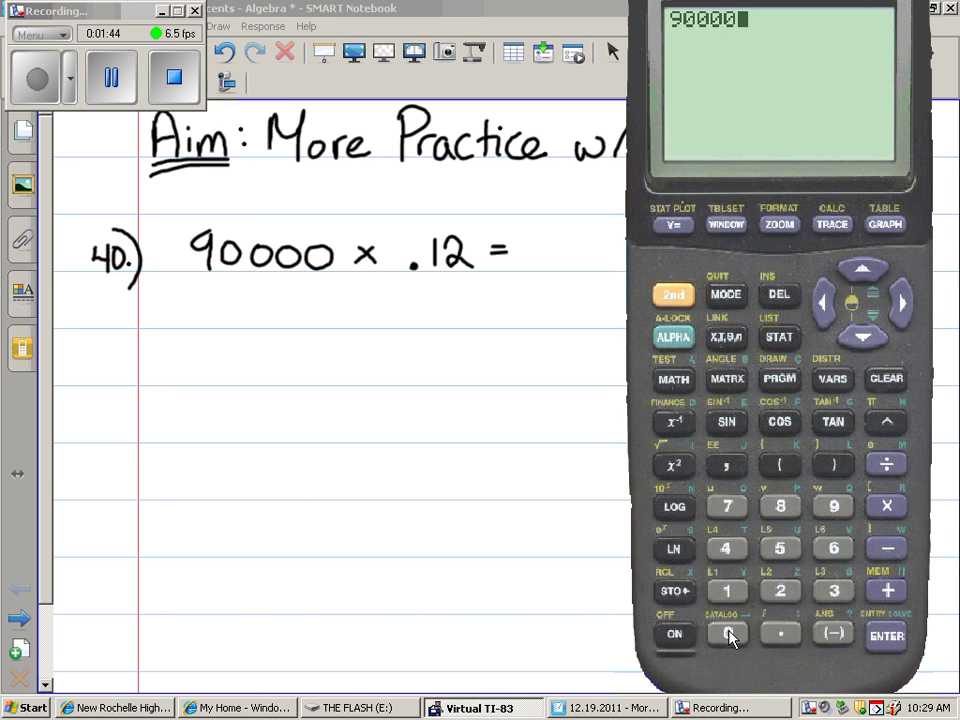
Step: Multiply by .12 to get 10800, then start writing '10,' after the equals sign
{"action": "left_click", "coordinate": [887, 507]}
{"action": "left_click", "coordinate": [781, 632]}
{"action": "left_click", "coordinate": [727, 590]}
{"action": "left_click", "coordinate": [781, 590]}
{"action": "left_click", "coordinate": [886, 636]}
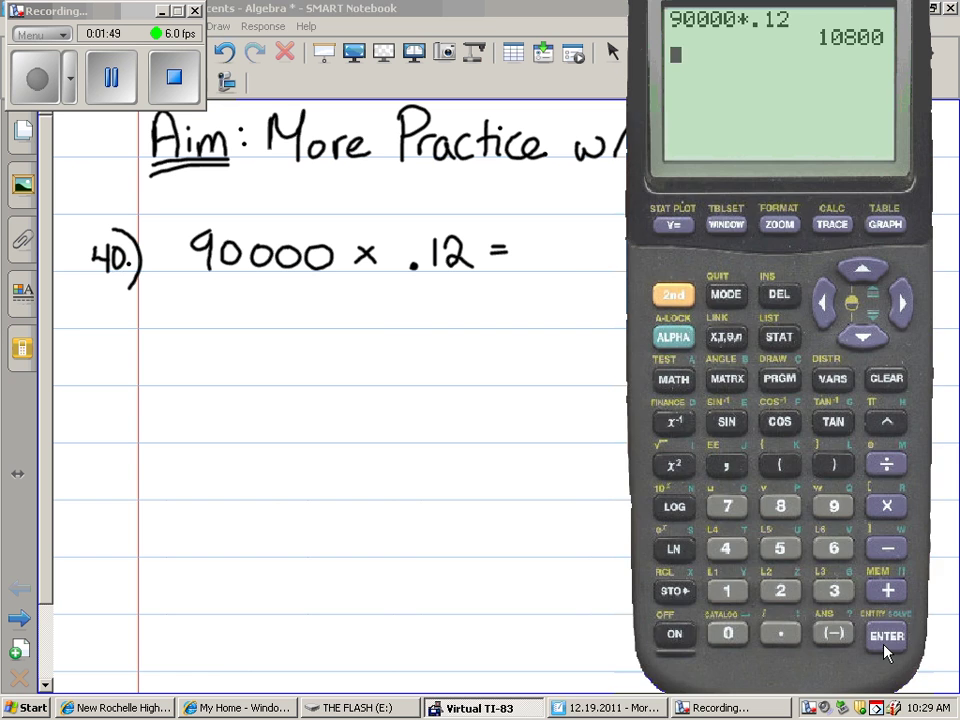
{"action": "mouse_move", "coordinate": [548, 238]}
{"action": "left_mouse_down"}
{"action": "mouse_move", "coordinate": [548, 270]}
{"action": "mouse_move", "coordinate": [574, 243]}
{"action": "mouse_move", "coordinate": [588, 280]}
{"action": "left_mouse_up"}
Step: Complete the answer as $10,800 and draw an arrow pointing up at it
{"action": "mouse_move", "coordinate": [618, 240]}
{"action": "left_mouse_down"}
{"action": "mouse_move", "coordinate": [610, 252]}
{"action": "mouse_move", "coordinate": [620, 242]}
{"action": "mouse_move", "coordinate": [636, 258]}
{"action": "mouse_move", "coordinate": [649, 240]}
{"action": "mouse_move", "coordinate": [686, 244]}
{"action": "left_mouse_up"}
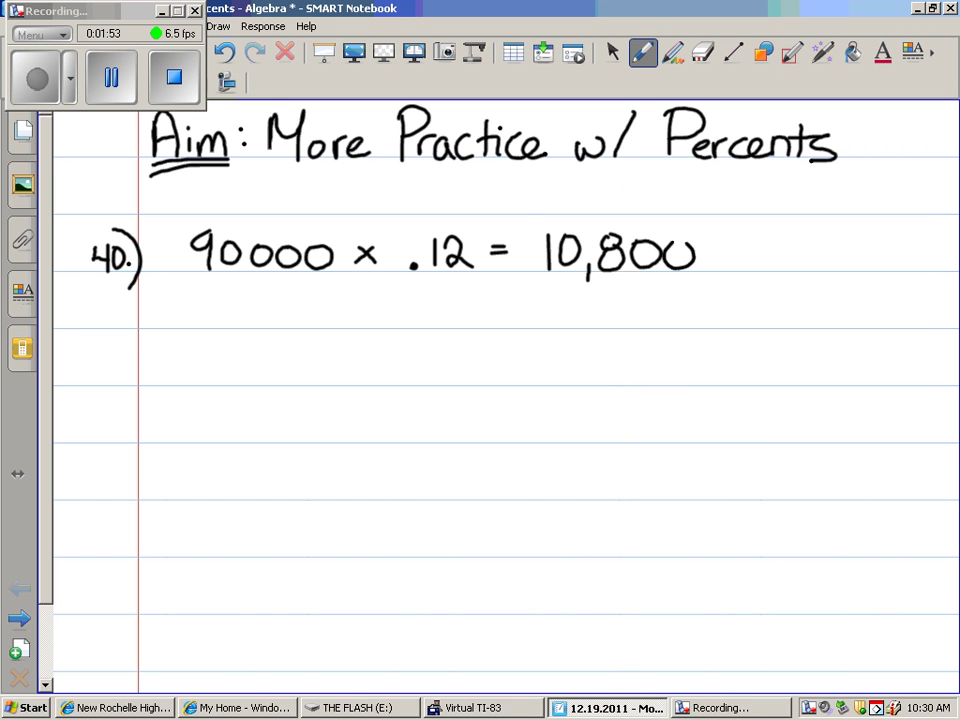
{"action": "mouse_move", "coordinate": [528, 216]}
{"action": "left_mouse_down"}
{"action": "mouse_move", "coordinate": [516, 233]}
{"action": "mouse_move", "coordinate": [528, 236]}
{"action": "left_mouse_up"}
{"action": "mouse_move", "coordinate": [557, 288]}
{"action": "left_mouse_down"}
{"action": "mouse_move", "coordinate": [557, 322]}
{"action": "mouse_move", "coordinate": [585, 326]}
{"action": "mouse_move", "coordinate": [568, 298]}
{"action": "mouse_move", "coordinate": [606, 326]}
{"action": "mouse_move", "coordinate": [680, 314]}
{"action": "mouse_move", "coordinate": [690, 326]}
{"action": "left_mouse_up"}
Step: Label the arrow 'amount spent on advertising.'
{"action": "left_click_drag", "start_coordinate": [698, 306], "coordinate": [702, 328]}
{"action": "mouse_move", "coordinate": [690, 313]}
{"action": "left_mouse_down"}
{"action": "mouse_move", "coordinate": [714, 311]}
{"action": "mouse_move", "coordinate": [752, 338]}
{"action": "mouse_move", "coordinate": [752, 327]}
{"action": "mouse_move", "coordinate": [798, 327]}
{"action": "left_mouse_up"}
{"action": "mouse_move", "coordinate": [806, 302]}
{"action": "left_mouse_down"}
{"action": "mouse_move", "coordinate": [807, 328]}
{"action": "mouse_move", "coordinate": [822, 304]}
{"action": "left_mouse_up"}
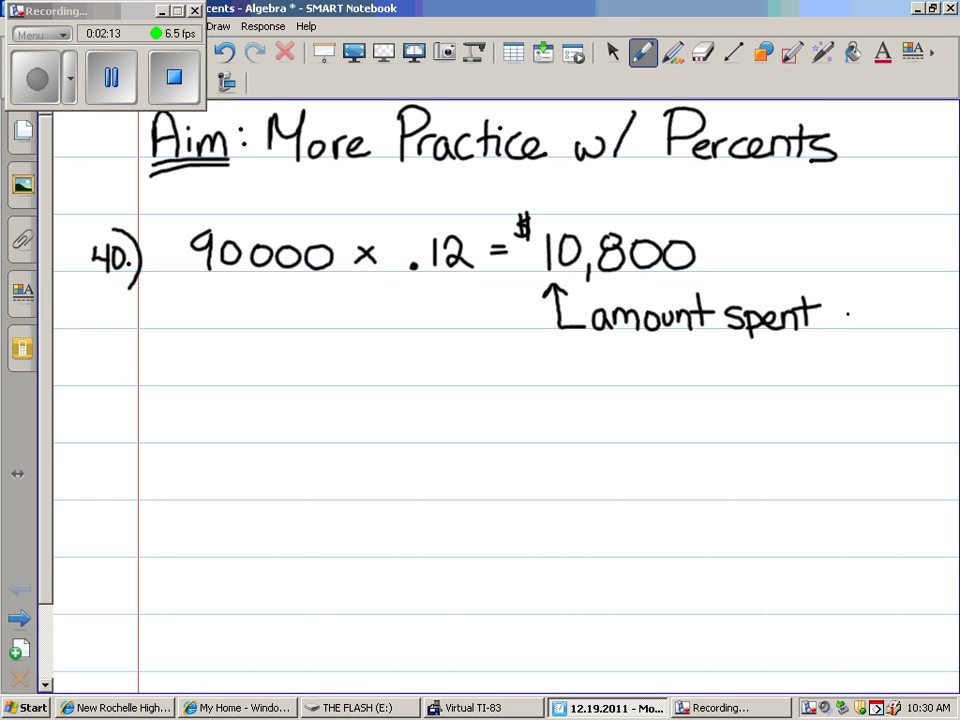
{"action": "left_click_drag", "start_coordinate": [848, 313], "coordinate": [884, 328]}
{"action": "mouse_move", "coordinate": [641, 372]}
{"action": "left_mouse_down"}
{"action": "mouse_move", "coordinate": [684, 386]}
{"action": "mouse_move", "coordinate": [722, 385]}
{"action": "mouse_move", "coordinate": [740, 372]}
{"action": "mouse_move", "coordinate": [750, 386]}
{"action": "left_mouse_up"}
{"action": "mouse_move", "coordinate": [741, 370]}
{"action": "left_mouse_down"}
{"action": "mouse_move", "coordinate": [757, 369]}
{"action": "mouse_move", "coordinate": [765, 386]}
{"action": "left_mouse_up"}
{"action": "left_click_drag", "start_coordinate": [766, 362], "coordinate": [767, 363]}
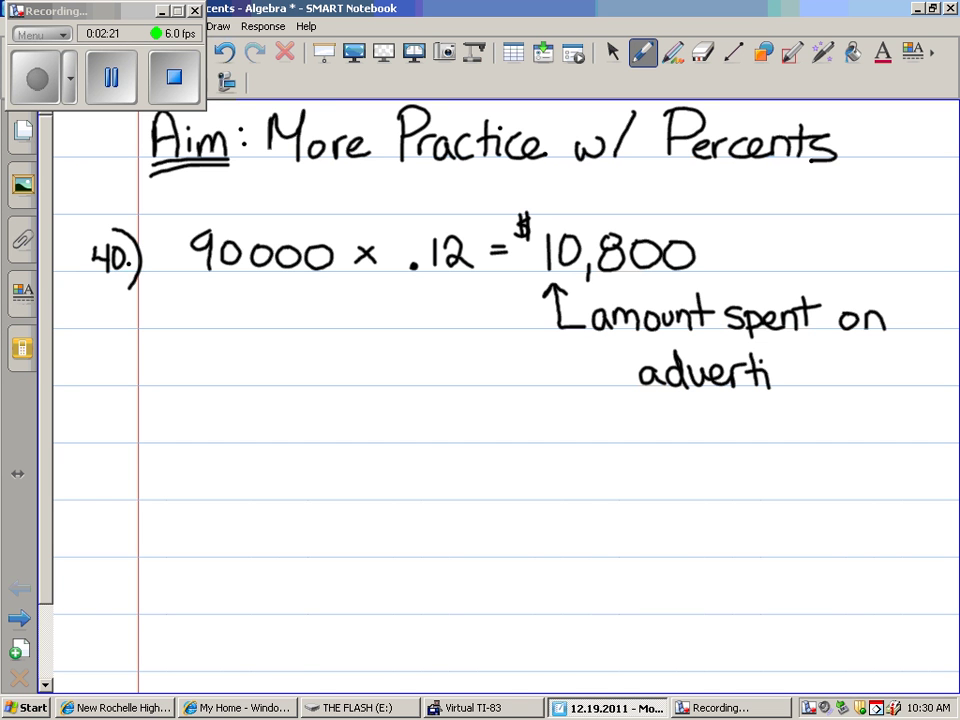
{"action": "mouse_move", "coordinate": [783, 370]}
{"action": "left_mouse_down"}
{"action": "mouse_move", "coordinate": [773, 385]}
{"action": "mouse_move", "coordinate": [810, 372]}
{"action": "mouse_move", "coordinate": [818, 412]}
{"action": "left_mouse_up"}
{"action": "left_click", "coordinate": [792, 363]}
{"action": "left_click", "coordinate": [852, 382]}
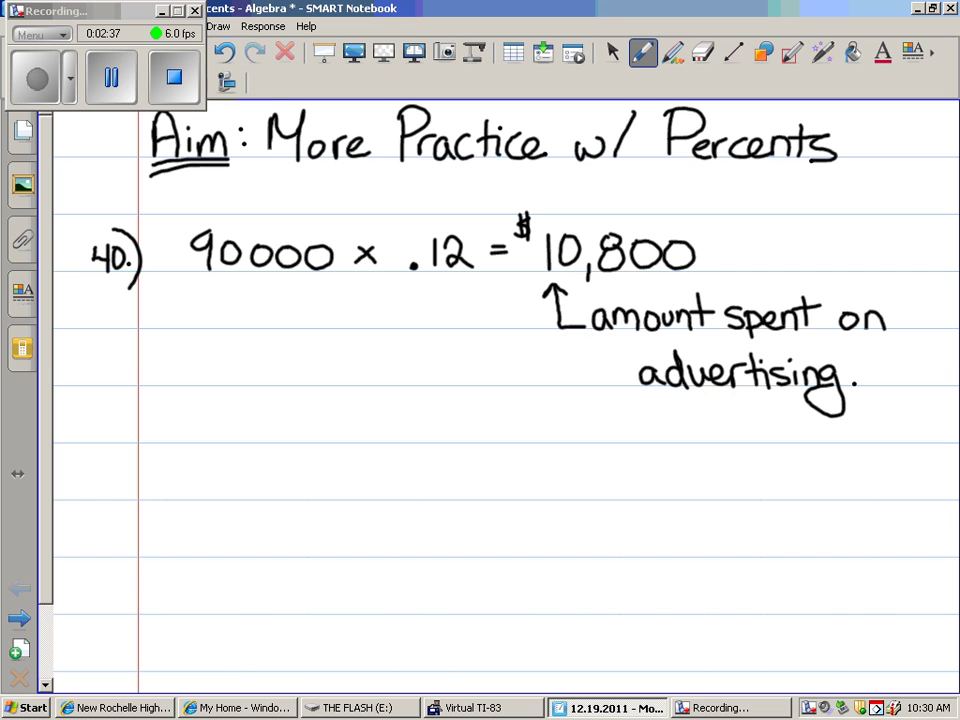
{"action": "left_click", "coordinate": [111, 81]}
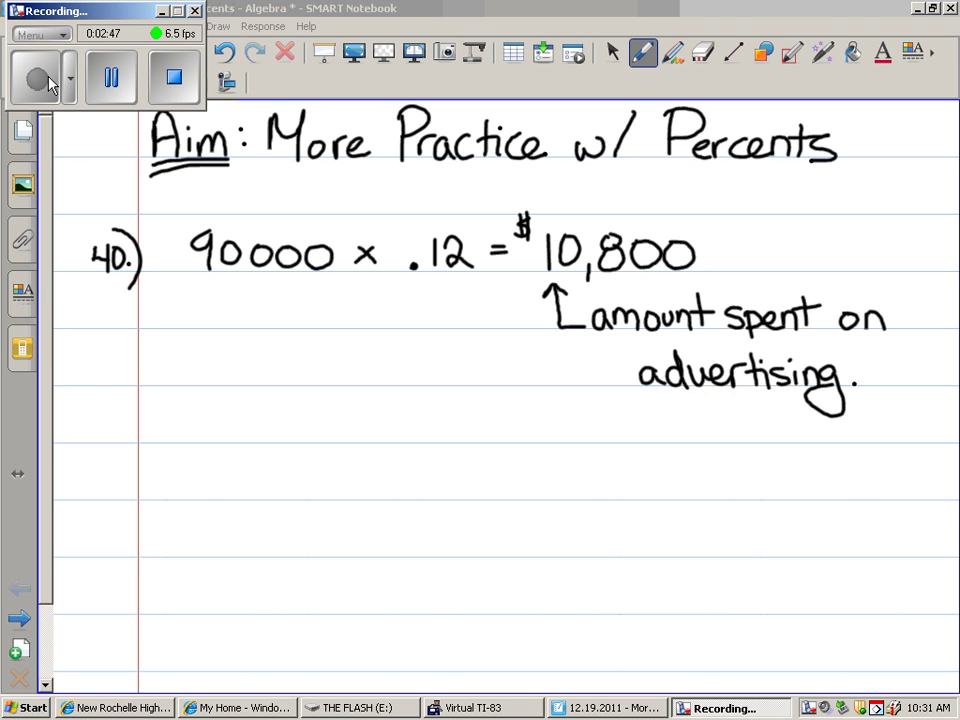
Step: Handwrite the proportion 12/100 = X/90000 below the advertising note
{"action": "mouse_move", "coordinate": [204, 462]}
{"action": "left_mouse_down"}
{"action": "mouse_move", "coordinate": [207, 497]}
{"action": "mouse_move", "coordinate": [260, 484]}
{"action": "left_mouse_up"}
{"action": "left_click_drag", "start_coordinate": [188, 503], "coordinate": [282, 500]}
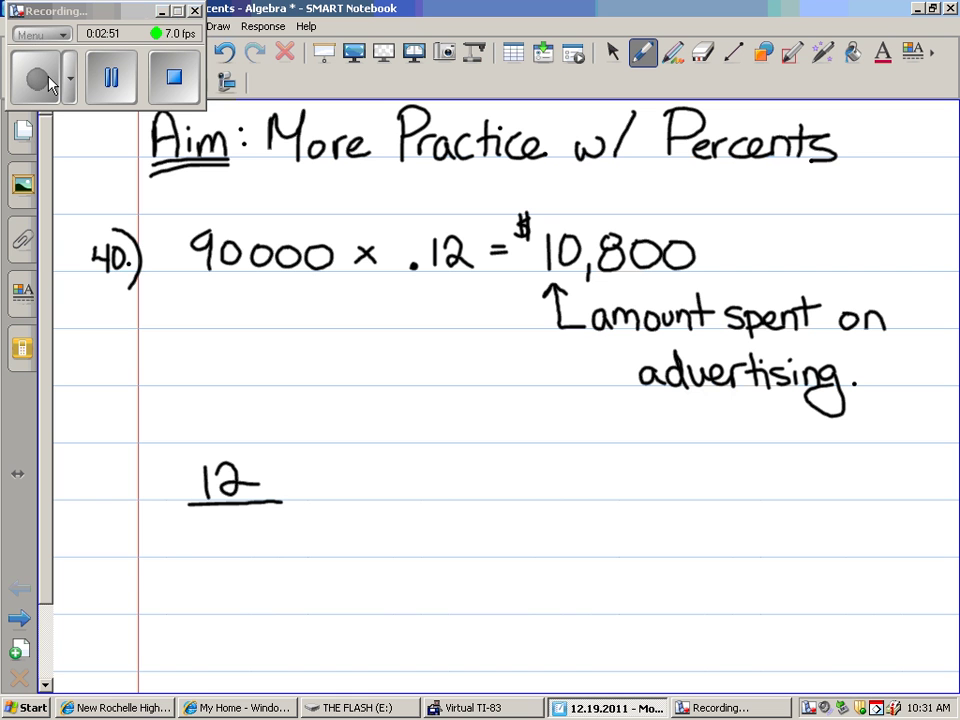
{"action": "left_click_drag", "start_coordinate": [210, 519], "coordinate": [210, 548]}
{"action": "mouse_move", "coordinate": [233, 521]}
{"action": "left_mouse_down"}
{"action": "mouse_move", "coordinate": [222, 540]}
{"action": "mouse_move", "coordinate": [233, 522]}
{"action": "mouse_move", "coordinate": [259, 532]}
{"action": "left_mouse_up"}
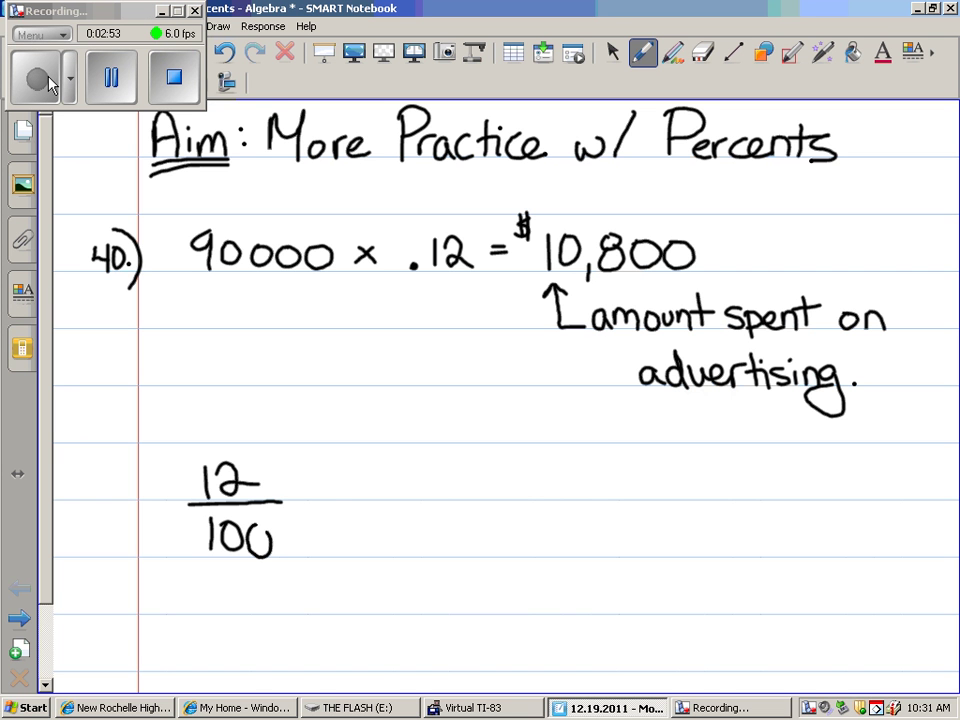
{"action": "left_click_drag", "start_coordinate": [315, 485], "coordinate": [337, 484]}
{"action": "left_click_drag", "start_coordinate": [315, 497], "coordinate": [338, 496]}
{"action": "mouse_move", "coordinate": [378, 464]}
{"action": "left_mouse_down"}
{"action": "mouse_move", "coordinate": [402, 490]}
{"action": "mouse_move", "coordinate": [376, 492]}
{"action": "mouse_move", "coordinate": [452, 499]}
{"action": "left_mouse_up"}
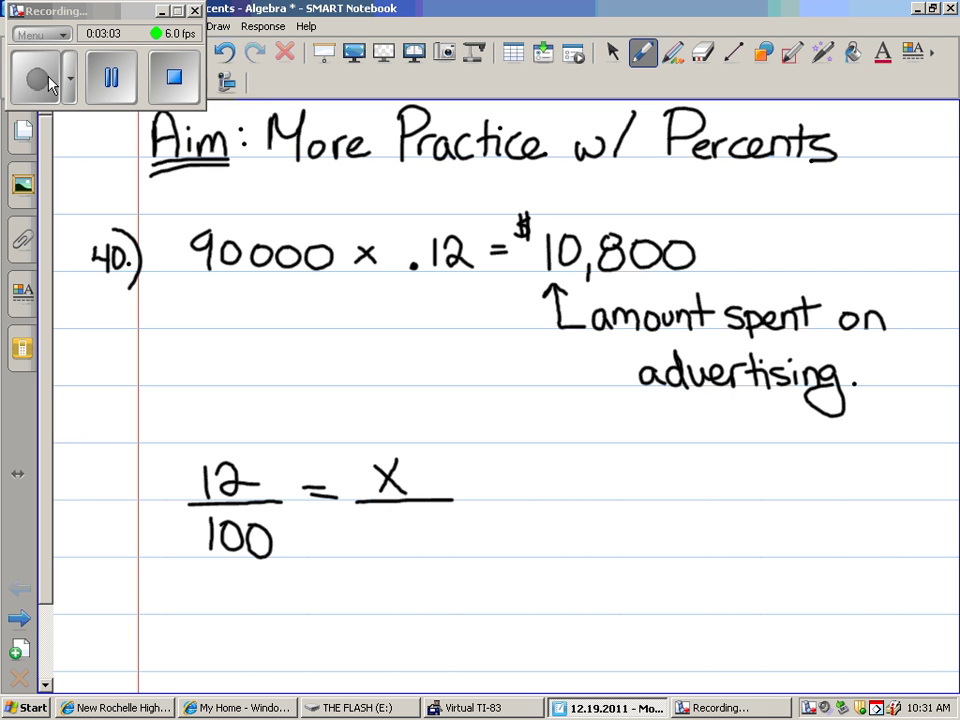
{"action": "mouse_move", "coordinate": [383, 524]}
{"action": "left_mouse_down"}
{"action": "mouse_move", "coordinate": [368, 530]}
{"action": "mouse_move", "coordinate": [373, 555]}
{"action": "mouse_move", "coordinate": [405, 548]}
{"action": "mouse_move", "coordinate": [401, 525]}
{"action": "mouse_move", "coordinate": [424, 529]}
{"action": "mouse_move", "coordinate": [442, 548]}
{"action": "mouse_move", "coordinate": [451, 528]}
{"action": "mouse_move", "coordinate": [480, 526]}
{"action": "left_mouse_up"}
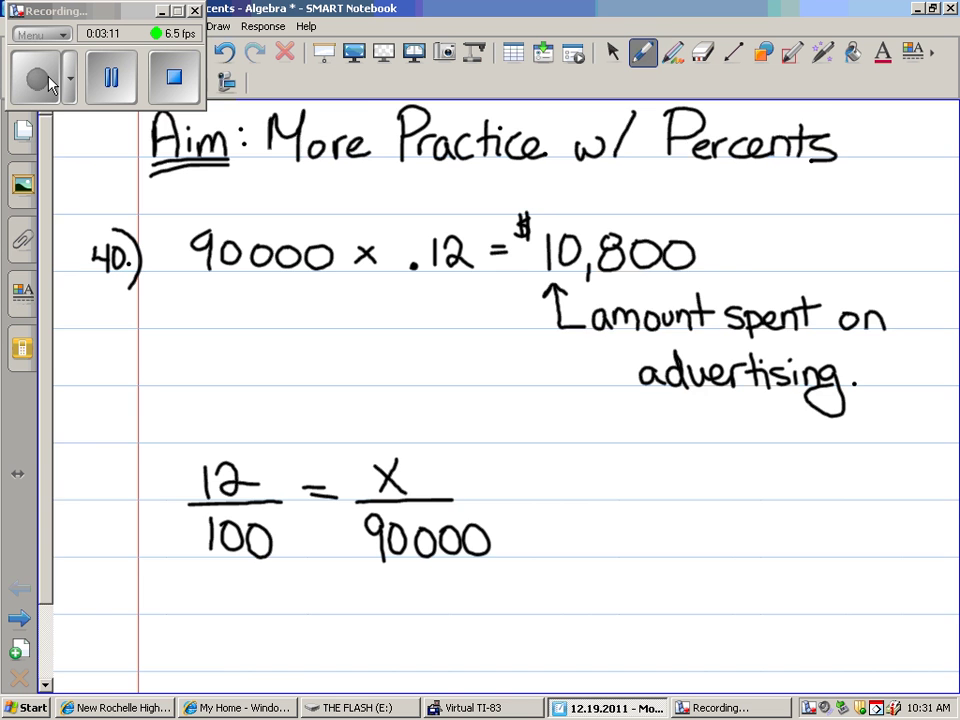
{"action": "scroll", "coordinate": [41, 649], "scroll_direction": "down", "scroll_amount": 2}
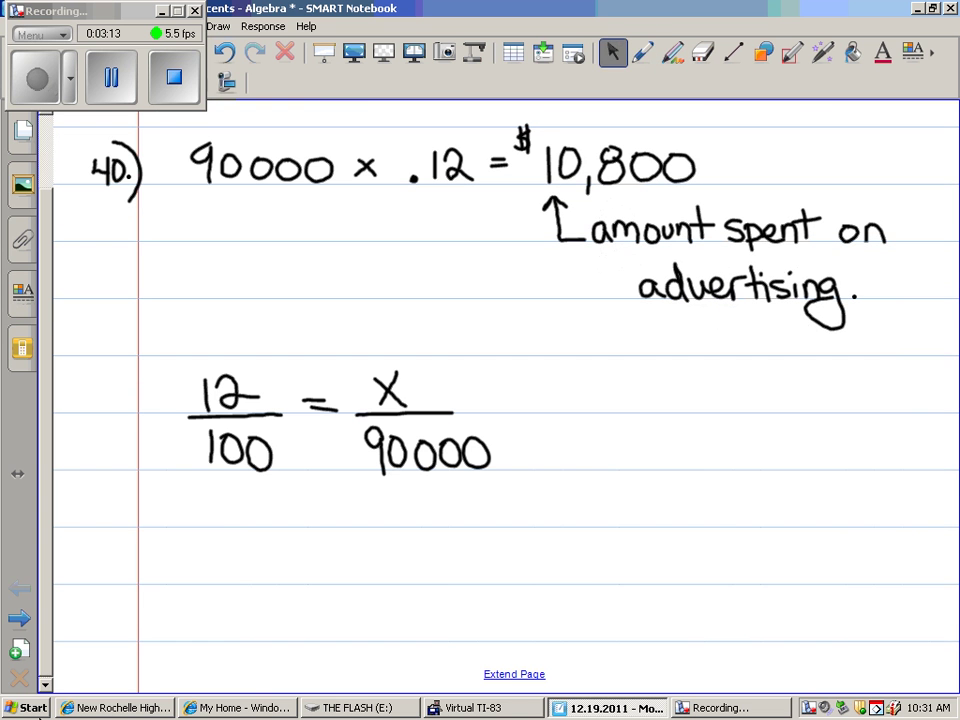
Step: In red, loop the cross-multiplied pairs and write '= (100)(x)' beneath the proportion
{"action": "left_click", "coordinate": [643, 52]}
{"action": "mouse_move", "coordinate": [419, 388]}
{"action": "left_mouse_down"}
{"action": "mouse_move", "coordinate": [308, 382]}
{"action": "mouse_move", "coordinate": [200, 428]}
{"action": "mouse_move", "coordinate": [285, 458]}
{"action": "mouse_move", "coordinate": [410, 376]}
{"action": "mouse_move", "coordinate": [420, 382]}
{"action": "left_mouse_up"}
{"action": "mouse_move", "coordinate": [265, 380]}
{"action": "left_mouse_down"}
{"action": "mouse_move", "coordinate": [200, 410]}
{"action": "mouse_move", "coordinate": [470, 490]}
{"action": "mouse_move", "coordinate": [512, 465]}
{"action": "mouse_move", "coordinate": [340, 390]}
{"action": "left_mouse_up"}
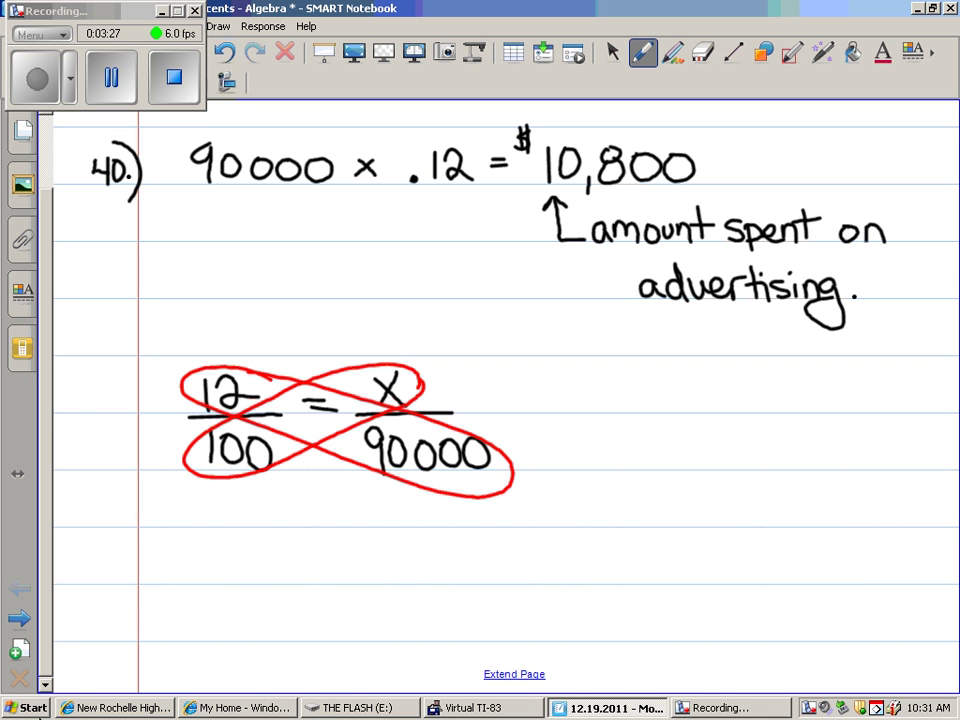
{"action": "left_click_drag", "start_coordinate": [204, 552], "coordinate": [224, 551]}
{"action": "left_click_drag", "start_coordinate": [203, 561], "coordinate": [226, 560]}
{"action": "mouse_move", "coordinate": [282, 531]}
{"action": "left_mouse_down"}
{"action": "mouse_move", "coordinate": [278, 578]}
{"action": "mouse_move", "coordinate": [290, 573]}
{"action": "left_mouse_up"}
{"action": "mouse_move", "coordinate": [310, 548]}
{"action": "left_mouse_down"}
{"action": "mouse_move", "coordinate": [303, 570]}
{"action": "mouse_move", "coordinate": [311, 548]}
{"action": "mouse_move", "coordinate": [358, 580]}
{"action": "left_mouse_up"}
{"action": "mouse_move", "coordinate": [367, 554]}
{"action": "left_mouse_down"}
{"action": "mouse_move", "coordinate": [382, 575]}
{"action": "mouse_move", "coordinate": [367, 577]}
{"action": "mouse_move", "coordinate": [388, 582]}
{"action": "left_mouse_up"}
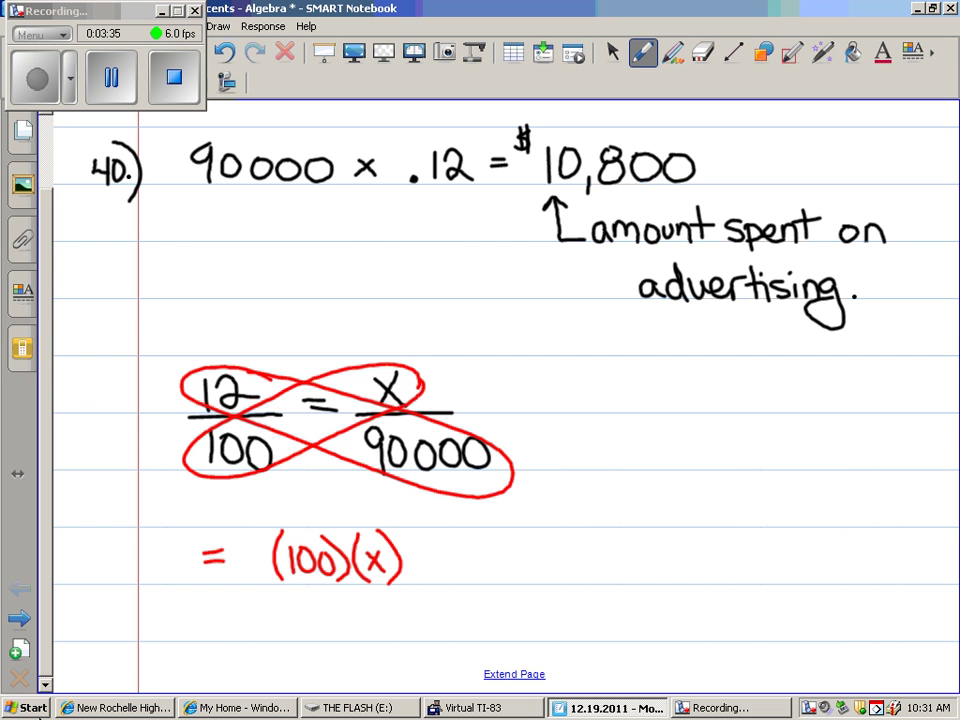
Step: Write '(12)(90 000)' under a red fraction line below (100)(x)
{"action": "scroll", "coordinate": [500, 400], "scroll_direction": "down", "scroll_amount": 5}
{"action": "mouse_move", "coordinate": [266, 352]}
{"action": "left_mouse_down"}
{"action": "mouse_move", "coordinate": [403, 352]}
{"action": "mouse_move", "coordinate": [446, 366]}
{"action": "left_mouse_up"}
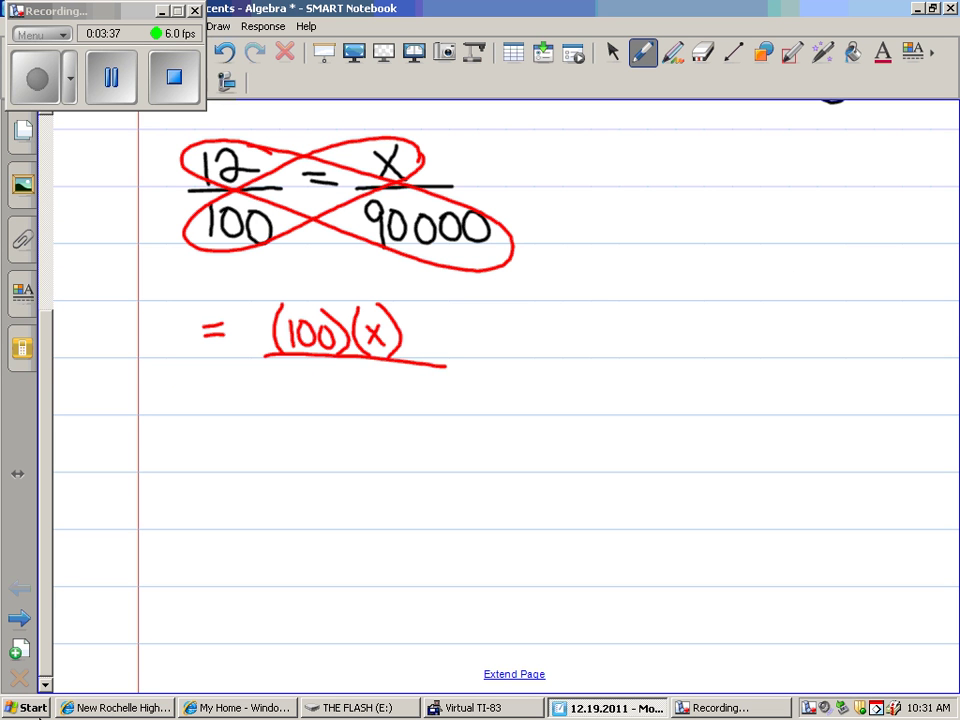
{"action": "mouse_move", "coordinate": [268, 377]}
{"action": "left_mouse_down"}
{"action": "mouse_move", "coordinate": [262, 408]}
{"action": "mouse_move", "coordinate": [318, 408]}
{"action": "left_mouse_up"}
{"action": "mouse_move", "coordinate": [337, 370]}
{"action": "left_mouse_down"}
{"action": "mouse_move", "coordinate": [340, 414]}
{"action": "mouse_move", "coordinate": [377, 387]}
{"action": "mouse_move", "coordinate": [399, 409]}
{"action": "mouse_move", "coordinate": [446, 410]}
{"action": "left_mouse_up"}
{"action": "left_click_drag", "start_coordinate": [452, 370], "coordinate": [450, 420]}
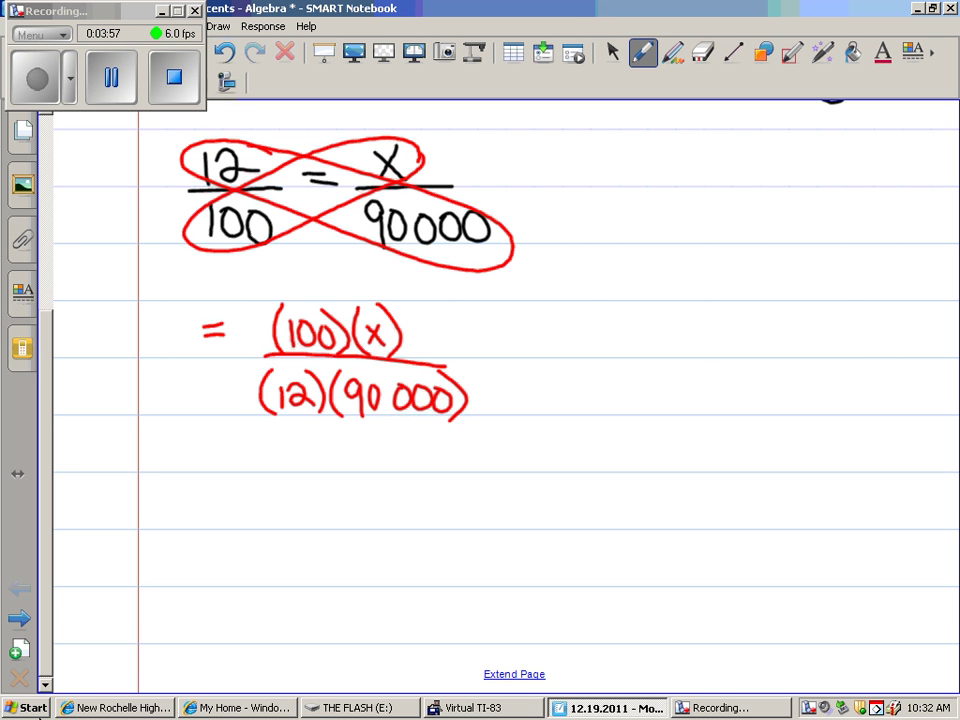
Step: Dot a therefore symbol before the equals sign, then pick the Eraser's size options
{"action": "left_click", "coordinate": [155, 322]}
{"action": "left_click", "coordinate": [158, 343]}
{"action": "left_click", "coordinate": [171, 348]}
{"action": "left_click", "coordinate": [163, 333]}
{"action": "left_click", "coordinate": [178, 337]}
{"action": "left_click", "coordinate": [150, 337]}
{"action": "left_click", "coordinate": [190, 336]}
{"action": "left_click", "coordinate": [613, 52]}
{"action": "left_click", "coordinate": [703, 52]}
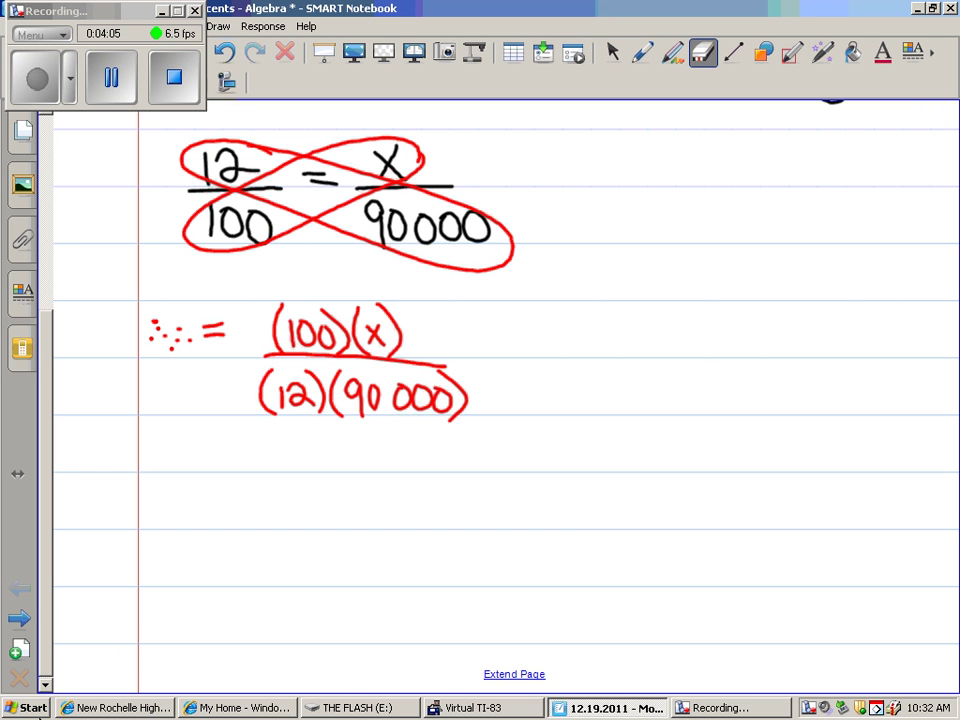
{"action": "left_click", "coordinate": [703, 60]}
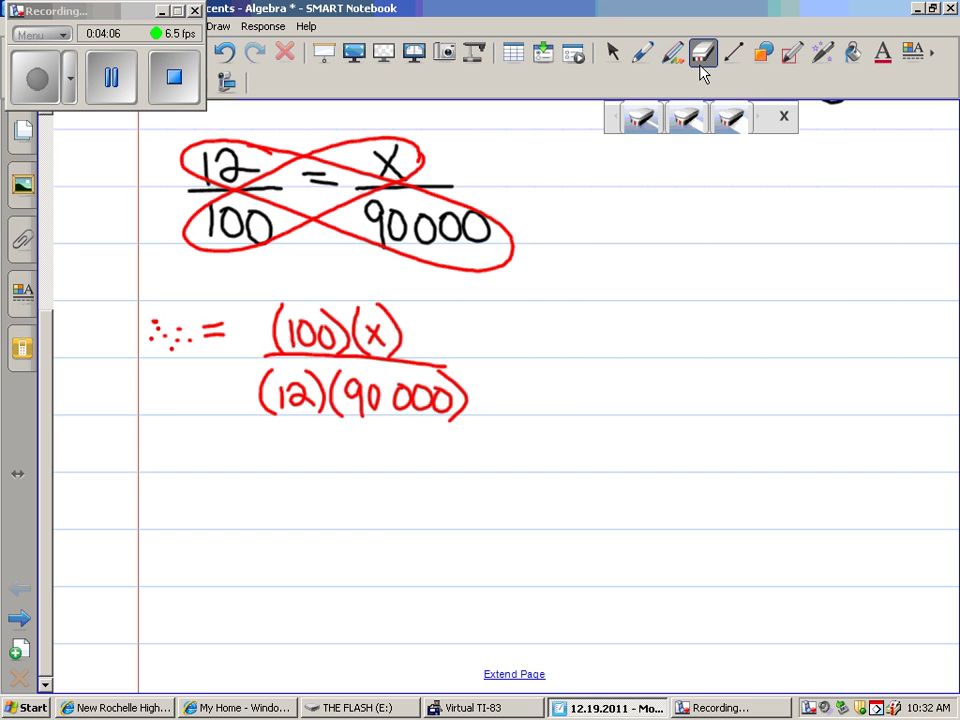
Step: Erase the red therefore expression with the largest eraser
{"action": "left_click", "coordinate": [737, 118]}
{"action": "left_click", "coordinate": [412, 385]}
{"action": "mouse_move", "coordinate": [322, 365]}
{"action": "left_mouse_down"}
{"action": "mouse_move", "coordinate": [69, 396]}
{"action": "mouse_move", "coordinate": [388, 364]}
{"action": "mouse_move", "coordinate": [530, 467]}
{"action": "left_mouse_up"}
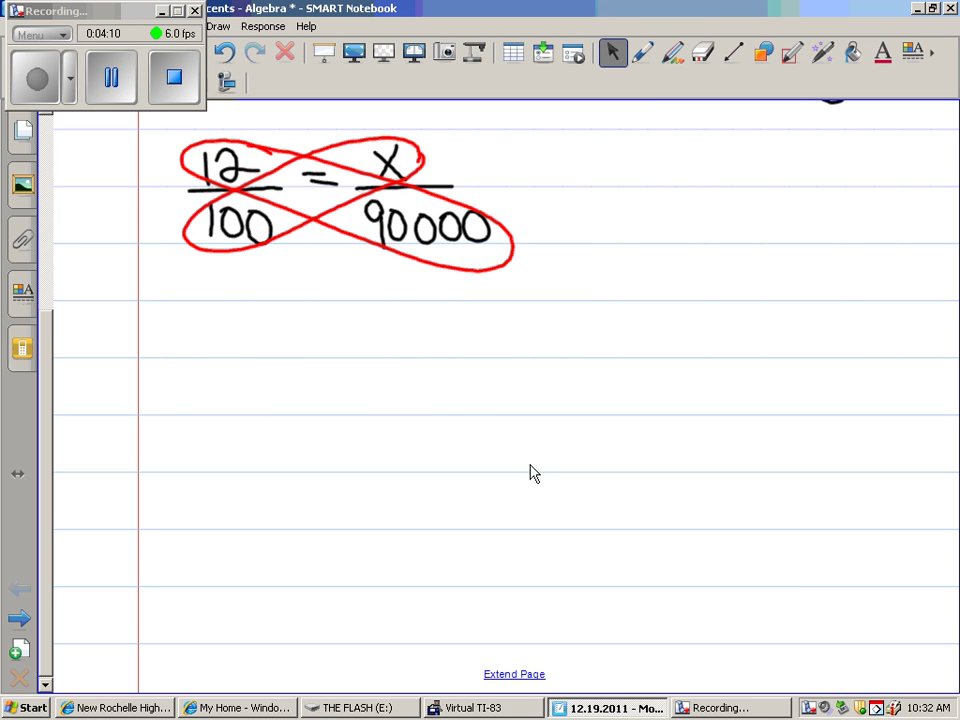
Step: Rewrite (100)(x) = (12)(90000) in red below the crossed proportion
{"action": "left_click_drag", "start_coordinate": [221, 312], "coordinate": [216, 356]}
{"action": "mouse_move", "coordinate": [234, 331]}
{"action": "left_mouse_down"}
{"action": "mouse_move", "coordinate": [234, 351]}
{"action": "mouse_move", "coordinate": [253, 334]}
{"action": "mouse_move", "coordinate": [276, 334]}
{"action": "mouse_move", "coordinate": [284, 356]}
{"action": "mouse_move", "coordinate": [299, 358]}
{"action": "mouse_move", "coordinate": [326, 334]}
{"action": "mouse_move", "coordinate": [344, 354]}
{"action": "left_mouse_up"}
{"action": "left_click", "coordinate": [332, 310]}
{"action": "mouse_move", "coordinate": [342, 326]}
{"action": "left_mouse_down"}
{"action": "mouse_move", "coordinate": [320, 356]}
{"action": "mouse_move", "coordinate": [351, 355]}
{"action": "mouse_move", "coordinate": [392, 327]}
{"action": "left_mouse_up"}
{"action": "left_click_drag", "start_coordinate": [376, 340], "coordinate": [427, 362]}
{"action": "left_click_drag", "start_coordinate": [455, 322], "coordinate": [455, 352]}
{"action": "mouse_move", "coordinate": [461, 326]}
{"action": "left_mouse_down"}
{"action": "mouse_move", "coordinate": [470, 352]}
{"action": "mouse_move", "coordinate": [489, 357]}
{"action": "left_mouse_up"}
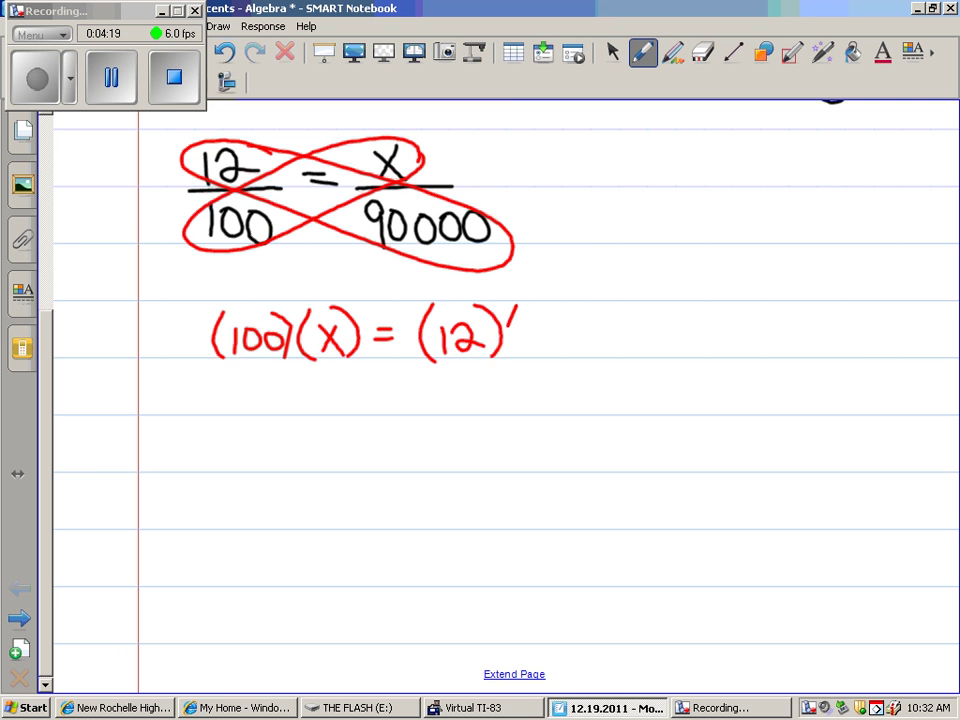
{"action": "mouse_move", "coordinate": [518, 314]}
{"action": "left_mouse_down"}
{"action": "mouse_move", "coordinate": [516, 360]}
{"action": "mouse_move", "coordinate": [540, 355]}
{"action": "mouse_move", "coordinate": [559, 331]}
{"action": "mouse_move", "coordinate": [585, 331]}
{"action": "mouse_move", "coordinate": [614, 352]}
{"action": "mouse_move", "coordinate": [622, 331]}
{"action": "mouse_move", "coordinate": [645, 332]}
{"action": "mouse_move", "coordinate": [668, 352]}
{"action": "left_mouse_up"}
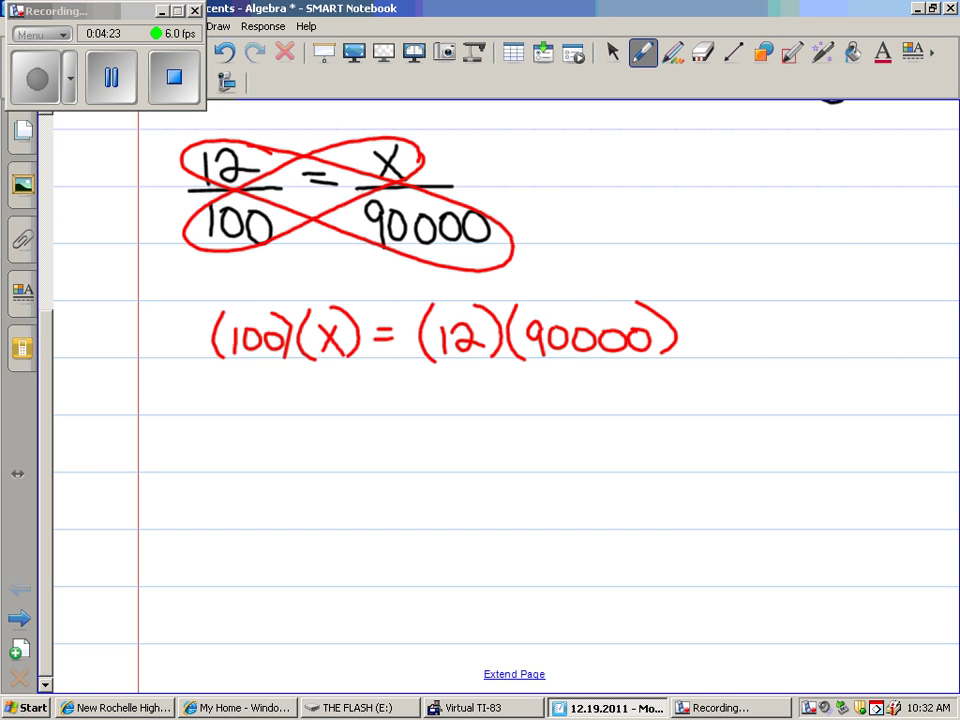
{"action": "left_click_drag", "start_coordinate": [253, 380], "coordinate": [254, 408]}
Step: Write 100x = 1080000 on the next line
{"action": "mouse_move", "coordinate": [280, 382]}
{"action": "left_mouse_down"}
{"action": "mouse_move", "coordinate": [306, 384]}
{"action": "mouse_move", "coordinate": [338, 408]}
{"action": "mouse_move", "coordinate": [318, 408]}
{"action": "left_mouse_up"}
{"action": "mouse_move", "coordinate": [357, 393]}
{"action": "left_mouse_down"}
{"action": "mouse_move", "coordinate": [382, 403]}
{"action": "mouse_move", "coordinate": [423, 383]}
{"action": "mouse_move", "coordinate": [425, 416]}
{"action": "mouse_move", "coordinate": [452, 402]}
{"action": "mouse_move", "coordinate": [450, 384]}
{"action": "left_mouse_up"}
{"action": "mouse_move", "coordinate": [480, 382]}
{"action": "left_mouse_down"}
{"action": "mouse_move", "coordinate": [466, 390]}
{"action": "mouse_move", "coordinate": [478, 384]}
{"action": "mouse_move", "coordinate": [478, 412]}
{"action": "mouse_move", "coordinate": [520, 396]}
{"action": "mouse_move", "coordinate": [512, 384]}
{"action": "left_mouse_up"}
{"action": "mouse_move", "coordinate": [535, 388]}
{"action": "left_mouse_down"}
{"action": "mouse_move", "coordinate": [531, 404]}
{"action": "mouse_move", "coordinate": [548, 384]}
{"action": "left_mouse_up"}
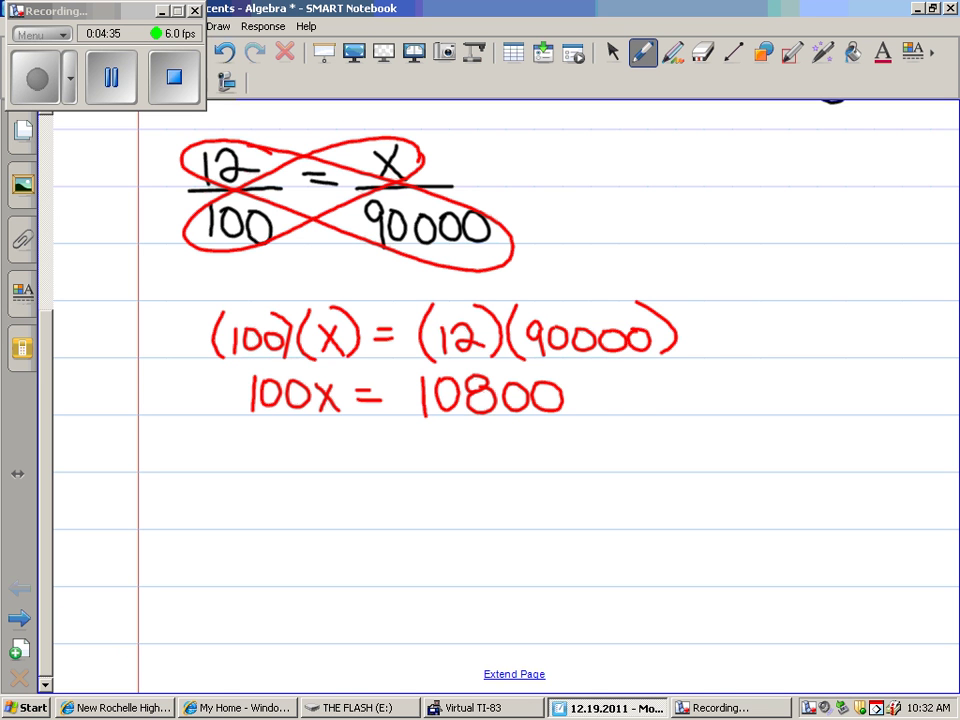
{"action": "mouse_move", "coordinate": [594, 382]}
{"action": "left_mouse_down"}
{"action": "mouse_move", "coordinate": [614, 404]}
{"action": "mouse_move", "coordinate": [630, 384]}
{"action": "left_mouse_up"}
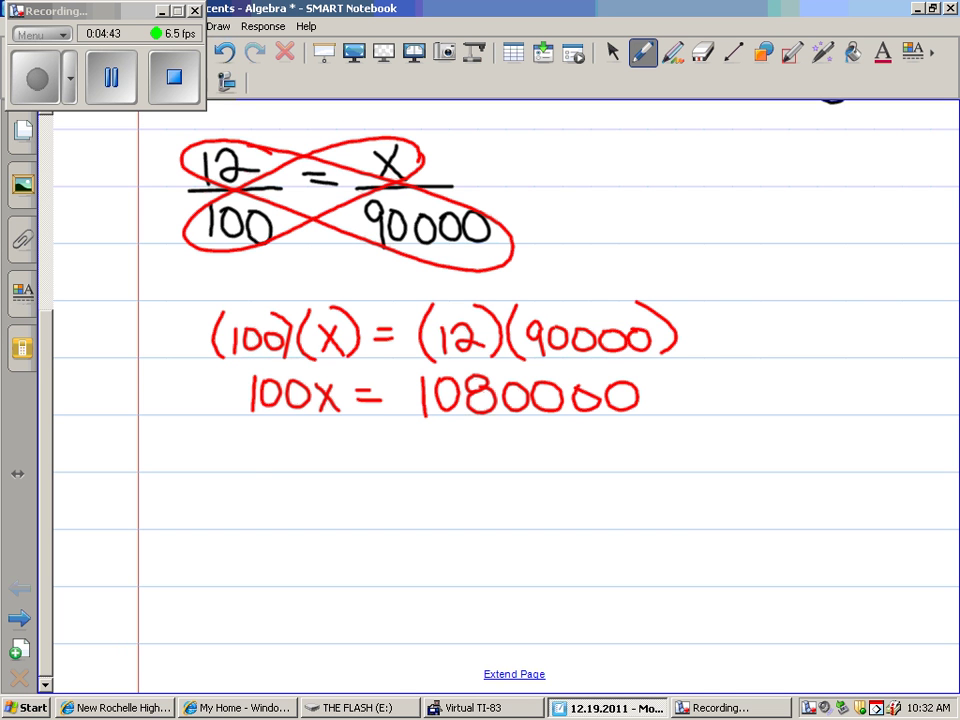
Step: Divide both sides by 100 and slash out the cancelled zeros
{"action": "left_click_drag", "start_coordinate": [229, 416], "coordinate": [346, 414]}
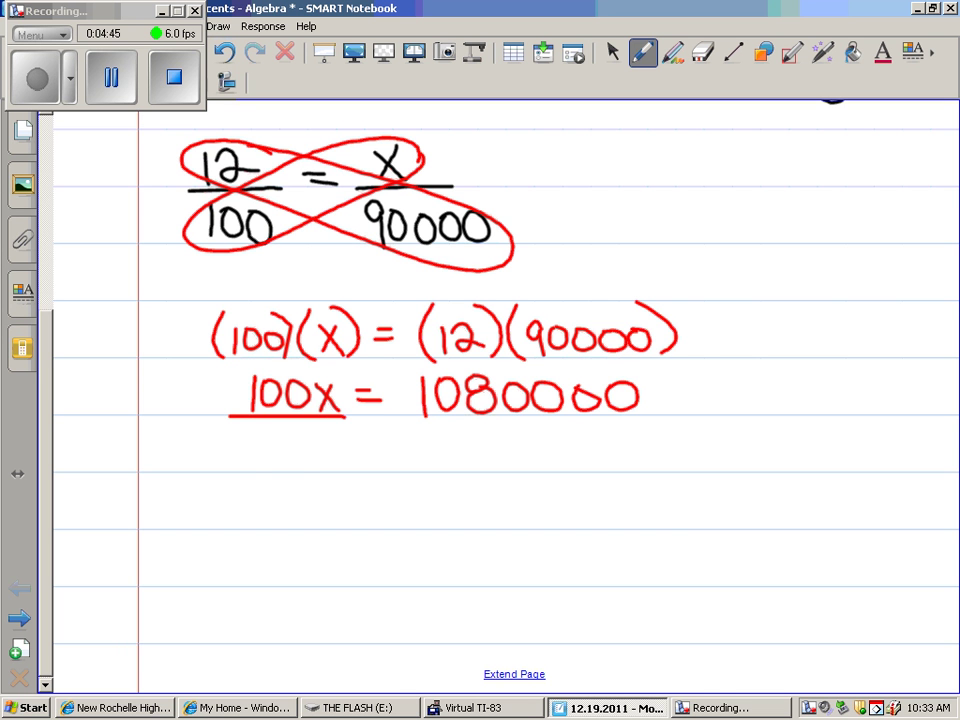
{"action": "mouse_move", "coordinate": [256, 443]}
{"action": "left_mouse_down"}
{"action": "mouse_move", "coordinate": [258, 466]}
{"action": "mouse_move", "coordinate": [279, 444]}
{"action": "mouse_move", "coordinate": [293, 460]}
{"action": "mouse_move", "coordinate": [309, 448]}
{"action": "left_mouse_up"}
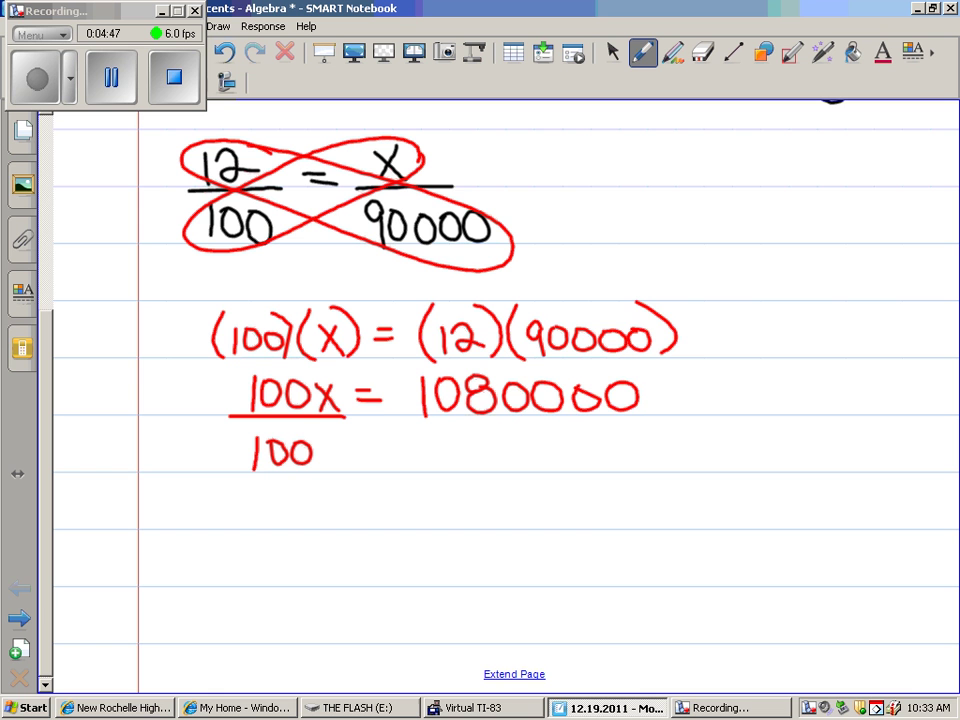
{"action": "left_click_drag", "start_coordinate": [254, 413], "coordinate": [277, 386]}
{"action": "left_click_drag", "start_coordinate": [253, 467], "coordinate": [277, 443]}
{"action": "left_click_drag", "start_coordinate": [417, 414], "coordinate": [660, 410]}
{"action": "mouse_move", "coordinate": [514, 446]}
{"action": "left_mouse_down"}
{"action": "mouse_move", "coordinate": [513, 468]}
{"action": "mouse_move", "coordinate": [558, 446]}
{"action": "left_mouse_up"}
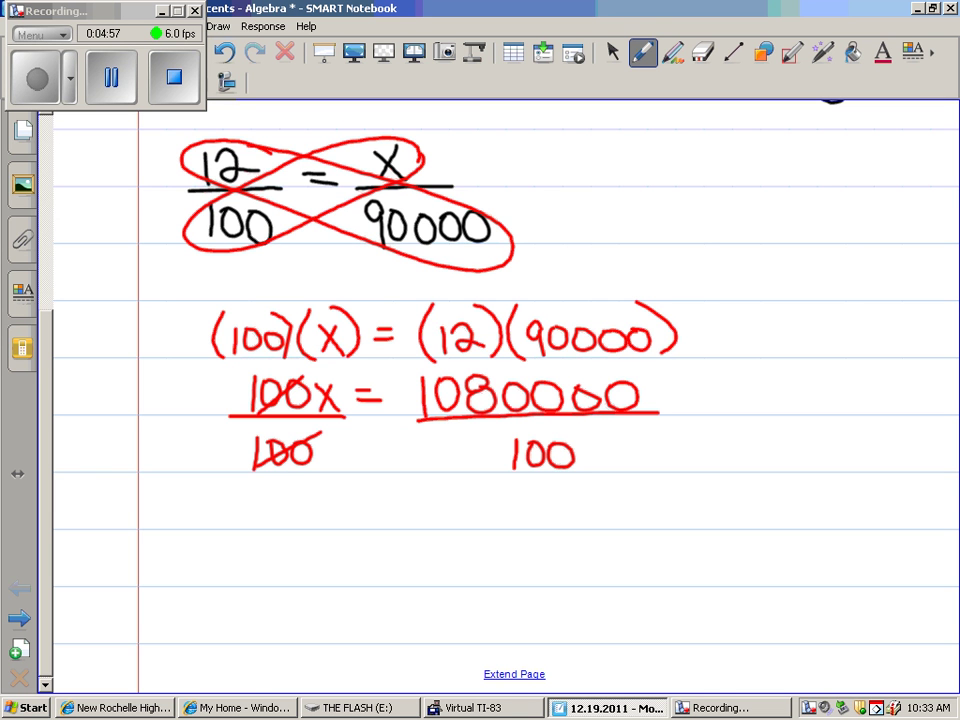
{"action": "mouse_move", "coordinate": [513, 472]}
{"action": "left_mouse_down"}
{"action": "mouse_move", "coordinate": [575, 437]}
{"action": "mouse_move", "coordinate": [598, 392]}
{"action": "left_mouse_up"}
Step: Conclude x = 10,800 beneath the fractions, then return to the Select tool
{"action": "mouse_move", "coordinate": [374, 503]}
{"action": "left_mouse_down"}
{"action": "mouse_move", "coordinate": [396, 502]}
{"action": "mouse_move", "coordinate": [398, 512]}
{"action": "left_mouse_up"}
{"action": "mouse_move", "coordinate": [332, 497]}
{"action": "left_mouse_down"}
{"action": "mouse_move", "coordinate": [354, 523]}
{"action": "mouse_move", "coordinate": [333, 524]}
{"action": "left_mouse_up"}
{"action": "left_click", "coordinate": [428, 494]}
{"action": "mouse_move", "coordinate": [428, 497]}
{"action": "left_mouse_down"}
{"action": "mouse_move", "coordinate": [428, 526]}
{"action": "mouse_move", "coordinate": [449, 499]}
{"action": "mouse_move", "coordinate": [492, 514]}
{"action": "mouse_move", "coordinate": [513, 503]}
{"action": "mouse_move", "coordinate": [539, 524]}
{"action": "mouse_move", "coordinate": [552, 503]}
{"action": "left_mouse_up"}
{"action": "left_click_drag", "start_coordinate": [488, 516], "coordinate": [484, 531]}
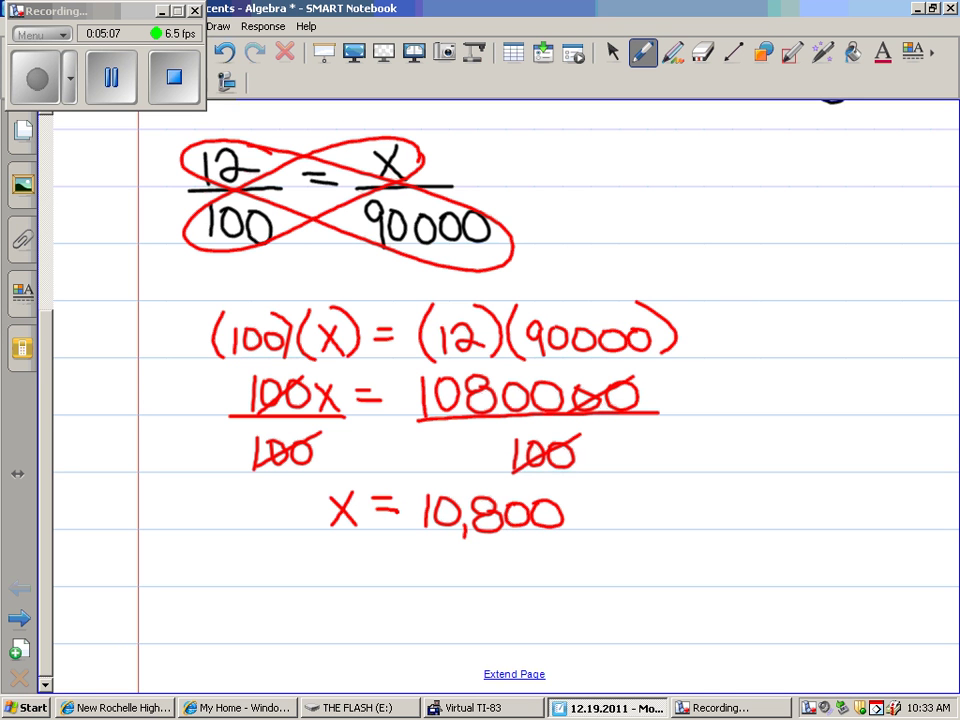
{"action": "left_click", "coordinate": [611, 51]}
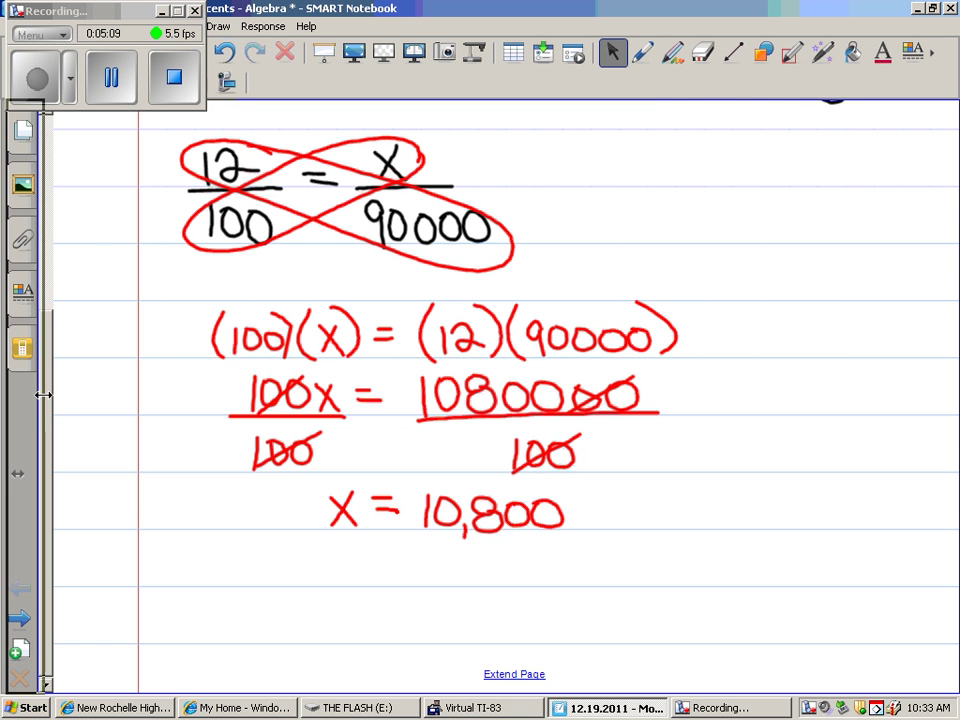
Step: Review the problem 40 work, move to the fresh page labelled 41), and pause the recording
{"action": "scroll", "coordinate": [45, 390], "scroll_direction": "up", "scroll_amount": 3}
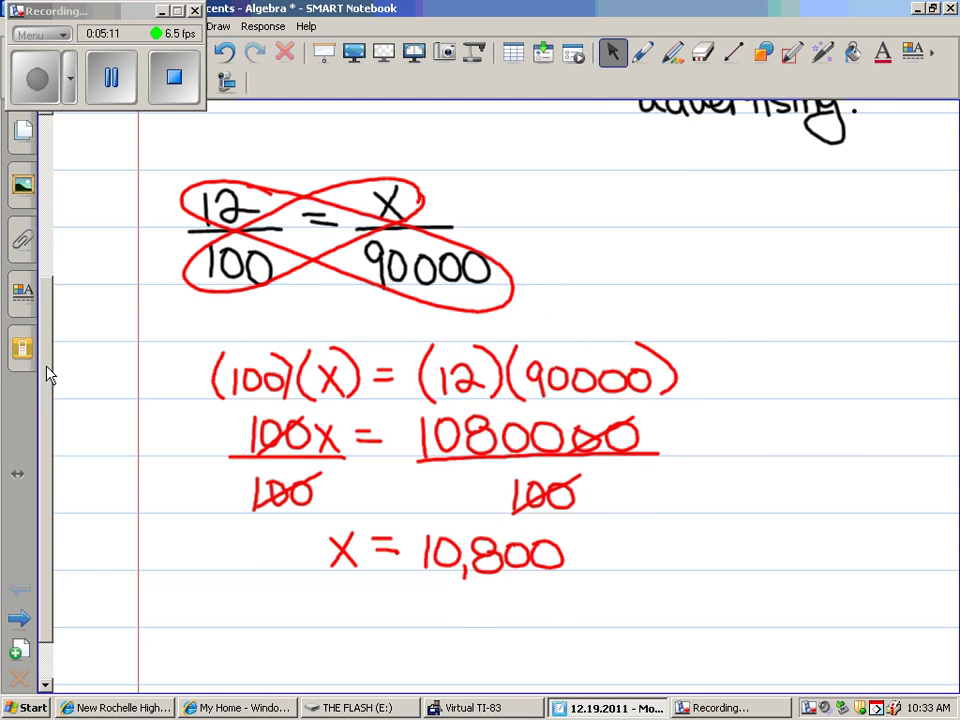
{"action": "scroll", "coordinate": [50, 428], "scroll_direction": "down", "scroll_amount": 2}
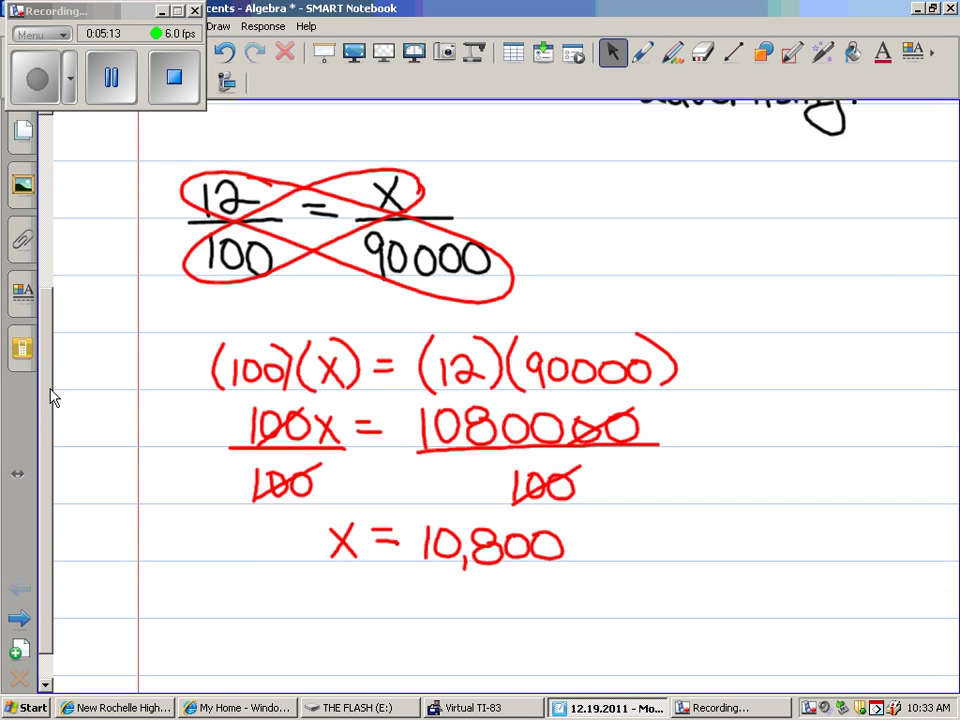
{"action": "scroll", "coordinate": [52, 397], "scroll_direction": "up", "scroll_amount": 1}
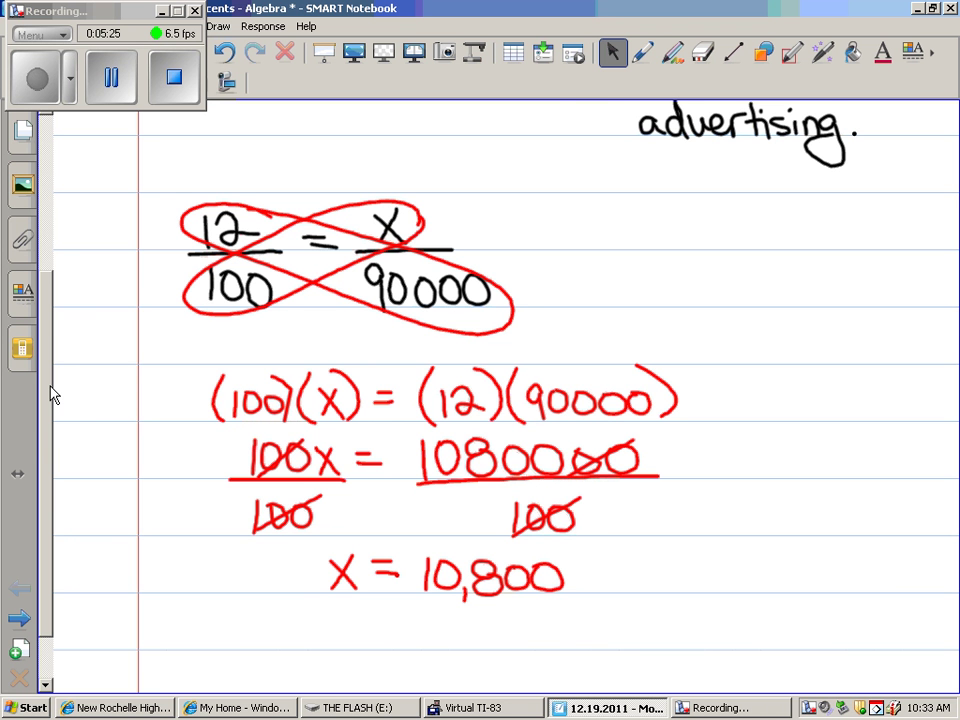
{"action": "scroll", "coordinate": [48, 415], "scroll_direction": "up", "scroll_amount": 1}
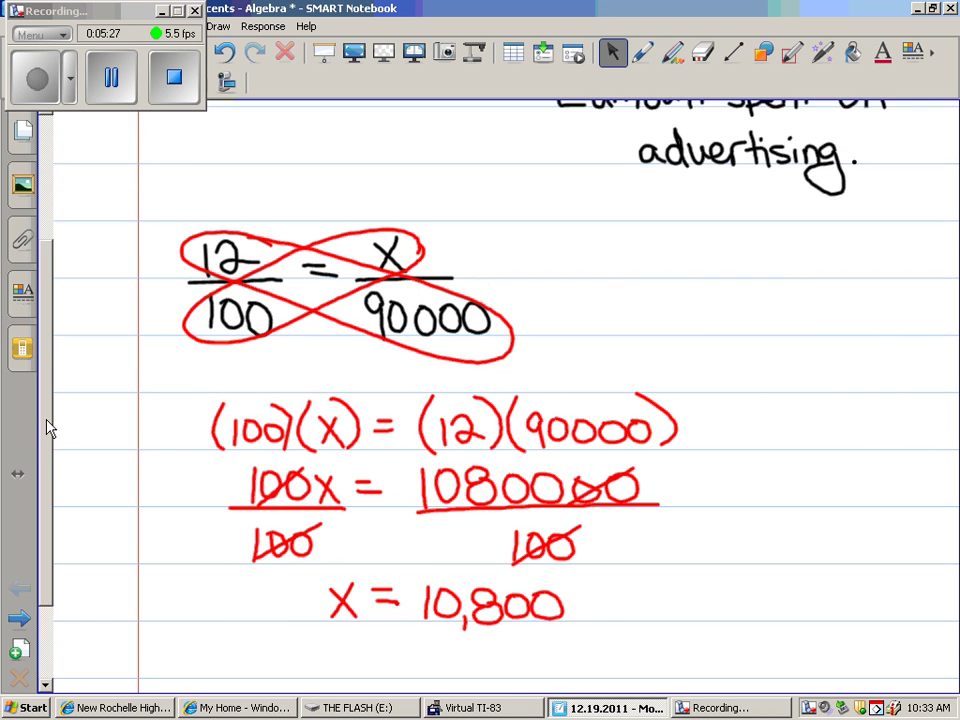
{"action": "left_click_drag", "start_coordinate": [48, 428], "coordinate": [48, 321]}
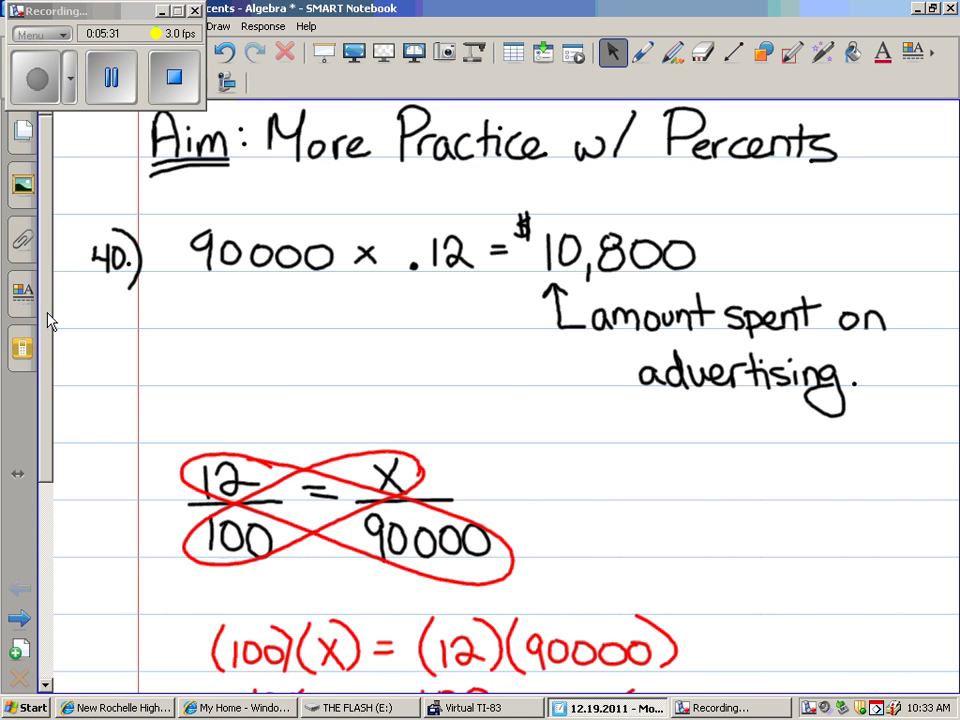
{"action": "left_click", "coordinate": [114, 84]}
{"action": "left_click", "coordinate": [36, 92]}
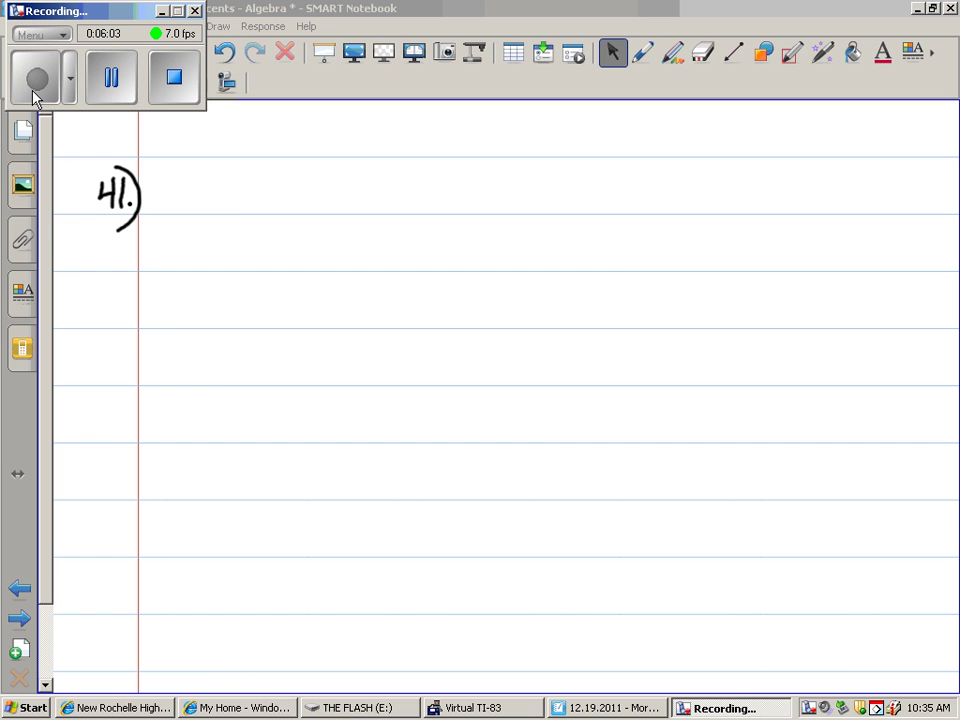
Step: Set out problem 41 (used car $4818, 55% off new car price, new car = ?) and bring up the TI-83
{"action": "left_click", "coordinate": [111, 77]}
{"action": "left_click", "coordinate": [33, 82]}
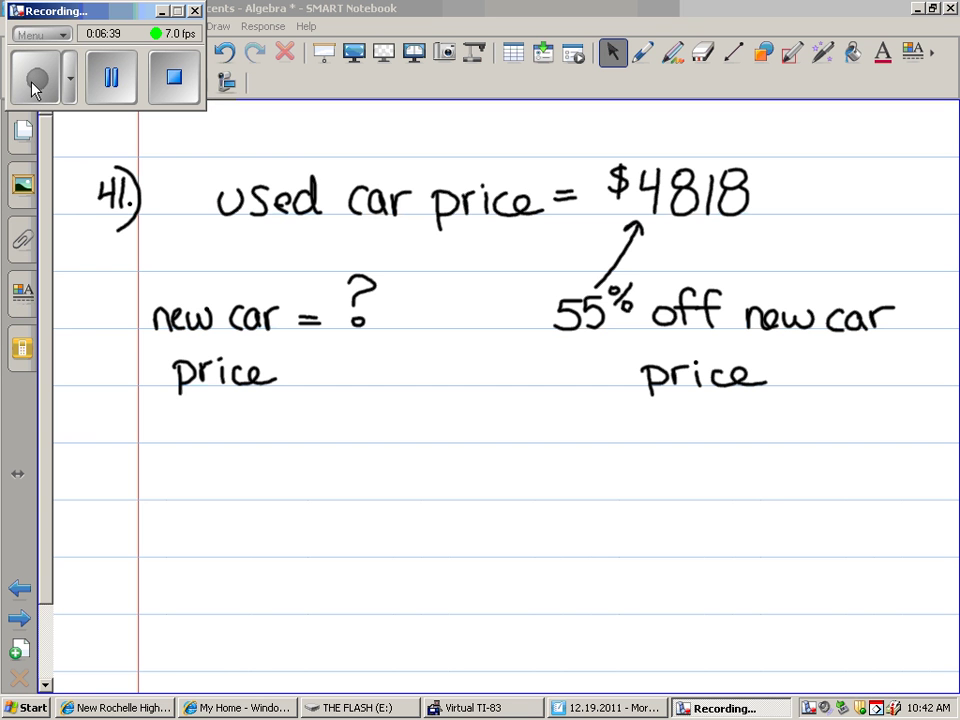
{"action": "left_click", "coordinate": [480, 710]}
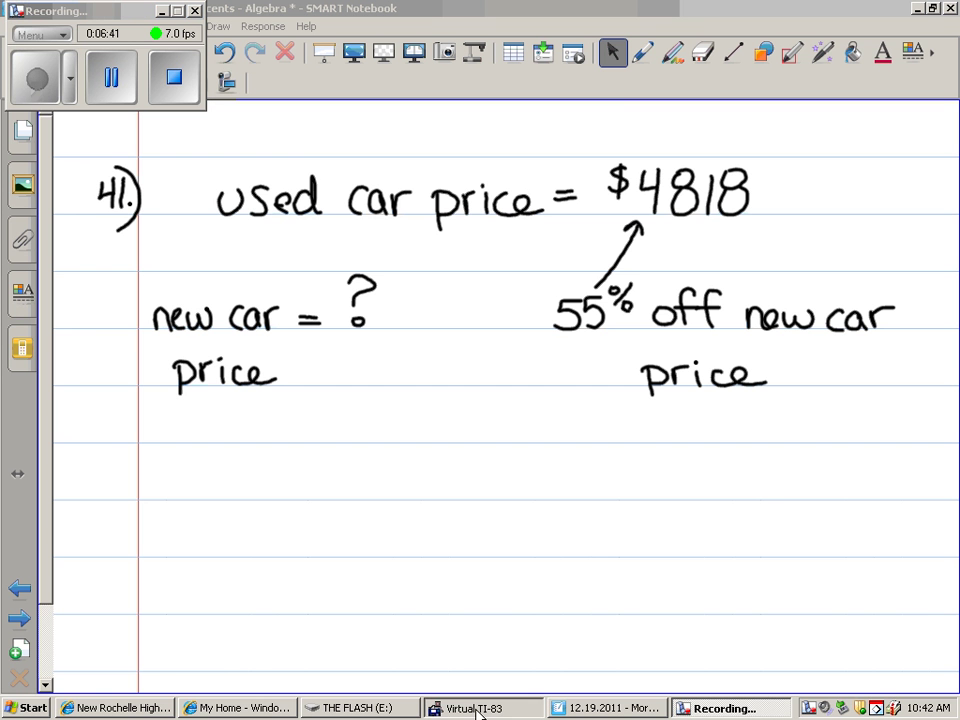
Step: Turn on and clear the TI-83, then evaluate 4818*.55 to get 2649.9
{"action": "left_click", "coordinate": [679, 633]}
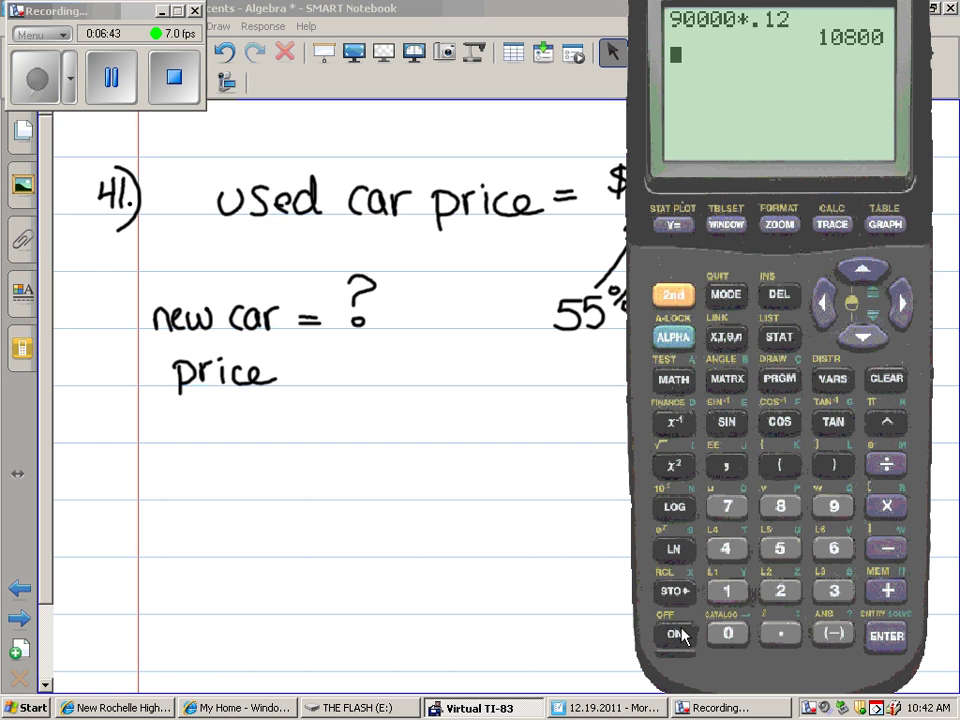
{"action": "left_click", "coordinate": [886, 378]}
{"action": "left_click", "coordinate": [726, 548]}
{"action": "left_click", "coordinate": [780, 505]}
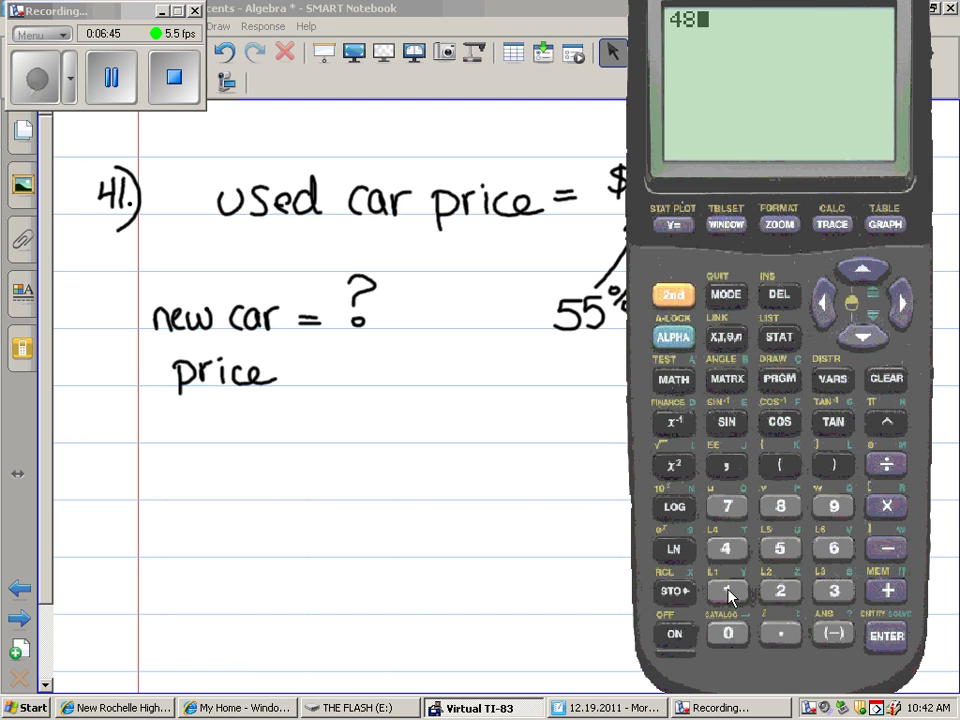
{"action": "left_click", "coordinate": [728, 592]}
{"action": "left_click", "coordinate": [780, 505]}
{"action": "left_click", "coordinate": [886, 505]}
{"action": "left_click", "coordinate": [780, 633]}
{"action": "left_click", "coordinate": [780, 548]}
{"action": "left_click", "coordinate": [780, 548]}
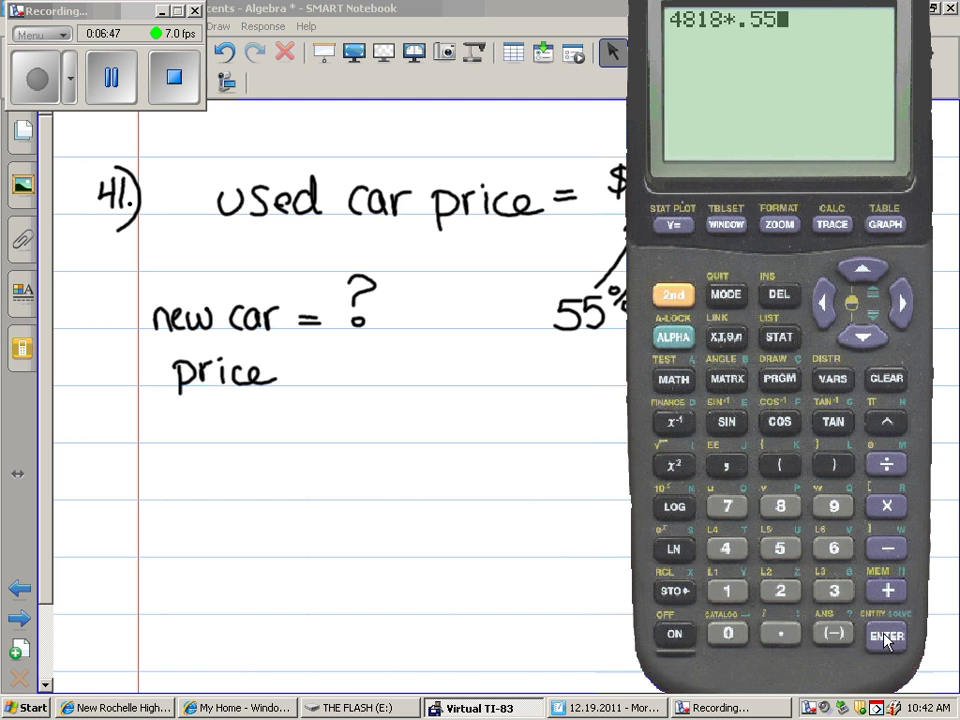
{"action": "left_click", "coordinate": [886, 636]}
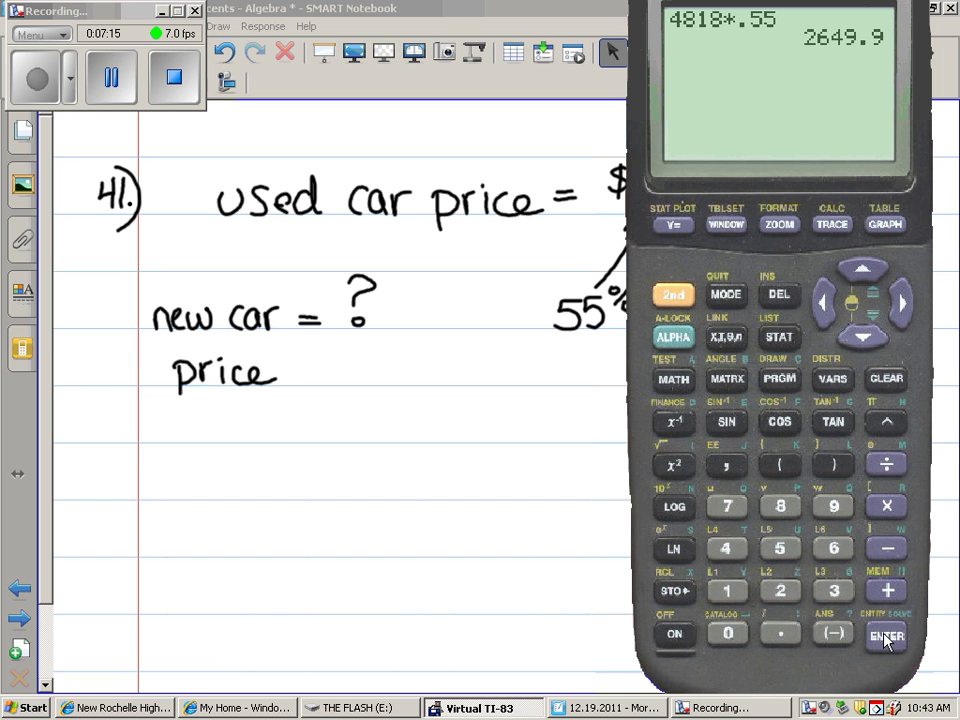
Step: Clear the calculator, return to the page, and write '(new car) × .55' in blue
{"action": "left_click", "coordinate": [885, 382]}
{"action": "left_click", "coordinate": [471, 473]}
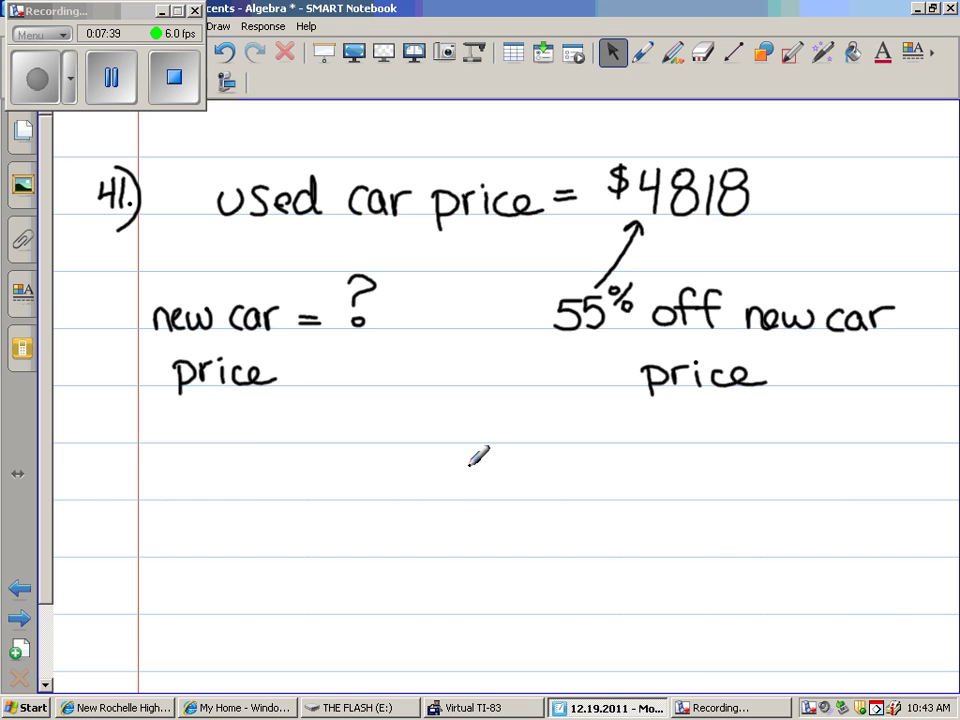
{"action": "mouse_move", "coordinate": [254, 444]}
{"action": "left_mouse_down"}
{"action": "mouse_move", "coordinate": [241, 462]}
{"action": "mouse_move", "coordinate": [256, 503]}
{"action": "mouse_move", "coordinate": [286, 478]}
{"action": "mouse_move", "coordinate": [295, 494]}
{"action": "mouse_move", "coordinate": [321, 476]}
{"action": "mouse_move", "coordinate": [364, 496]}
{"action": "mouse_move", "coordinate": [388, 479]}
{"action": "mouse_move", "coordinate": [396, 504]}
{"action": "mouse_move", "coordinate": [430, 485]}
{"action": "left_mouse_up"}
{"action": "left_click_drag", "start_coordinate": [430, 470], "coordinate": [414, 485]}
{"action": "left_click", "coordinate": [455, 494]}
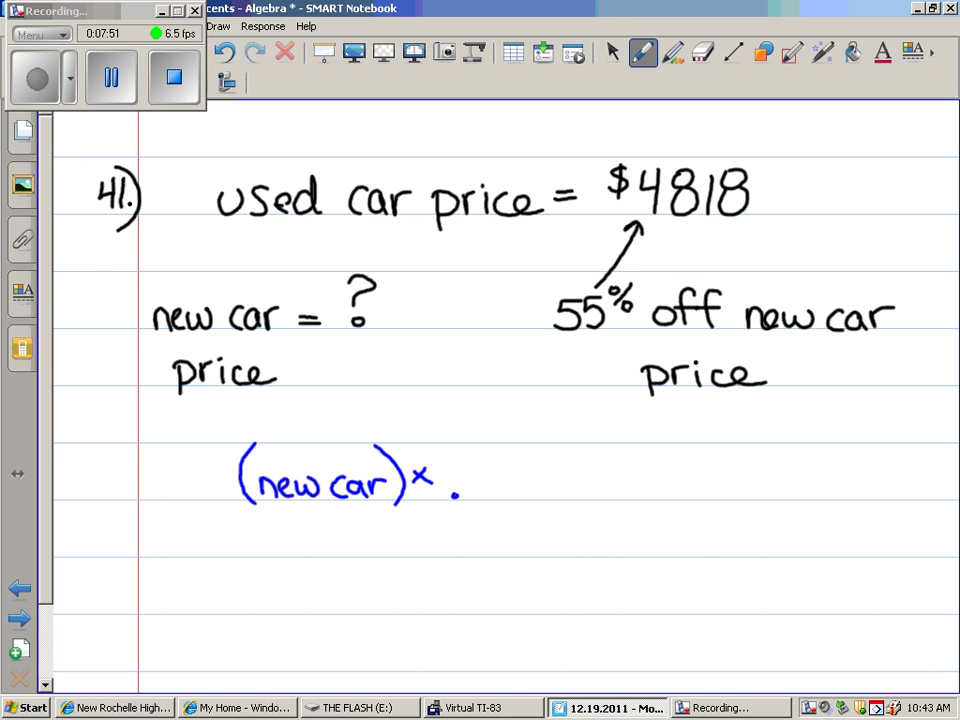
{"action": "left_click_drag", "start_coordinate": [490, 463], "coordinate": [468, 492]}
{"action": "left_click_drag", "start_coordinate": [525, 462], "coordinate": [502, 493]}
Step: Finish the blue equation with '= 4818' and go back to the Select tool
{"action": "left_click_drag", "start_coordinate": [550, 464], "coordinate": [577, 462]}
{"action": "mouse_move", "coordinate": [550, 485]}
{"action": "left_mouse_down"}
{"action": "mouse_move", "coordinate": [603, 467]}
{"action": "mouse_move", "coordinate": [631, 477]}
{"action": "left_mouse_up"}
{"action": "left_click_drag", "start_coordinate": [628, 451], "coordinate": [628, 486]}
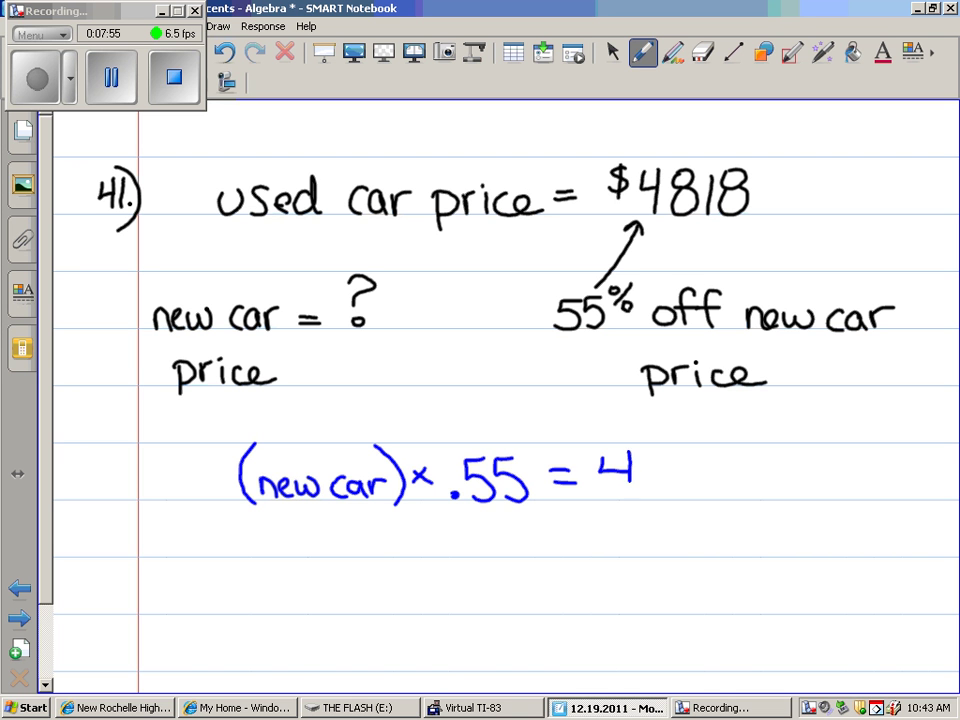
{"action": "mouse_move", "coordinate": [668, 454]}
{"action": "left_mouse_down"}
{"action": "mouse_move", "coordinate": [645, 460]}
{"action": "mouse_move", "coordinate": [658, 472]}
{"action": "mouse_move", "coordinate": [668, 456]}
{"action": "mouse_move", "coordinate": [701, 466]}
{"action": "mouse_move", "coordinate": [700, 500]}
{"action": "left_mouse_up"}
{"action": "mouse_move", "coordinate": [736, 455]}
{"action": "left_mouse_down"}
{"action": "mouse_move", "coordinate": [714, 466]}
{"action": "mouse_move", "coordinate": [716, 498]}
{"action": "mouse_move", "coordinate": [736, 458]}
{"action": "left_mouse_up"}
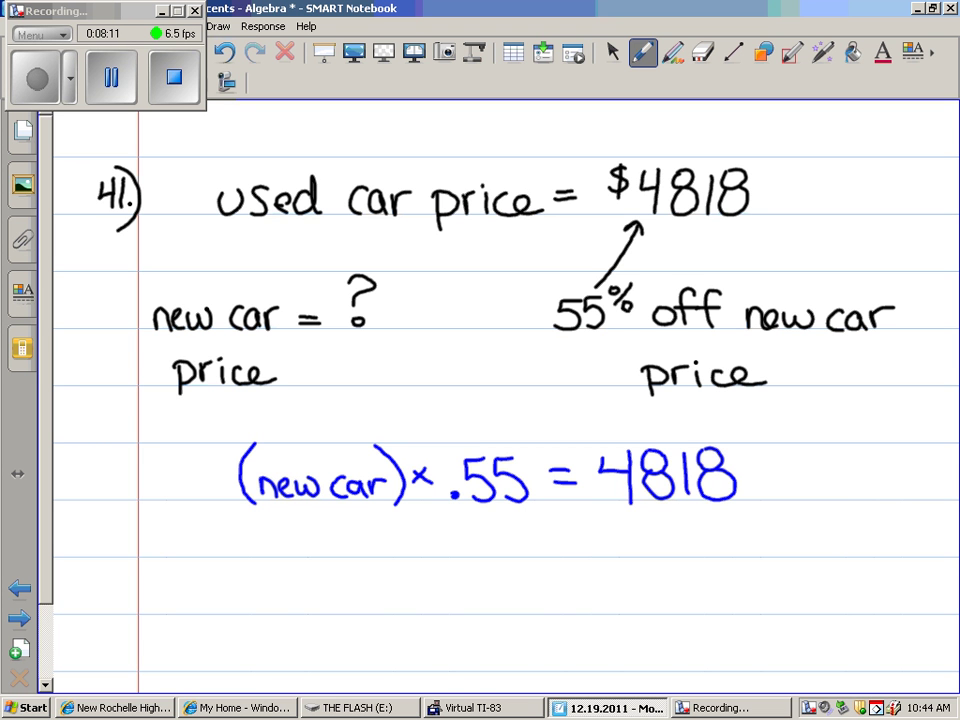
{"action": "left_click", "coordinate": [612, 51]}
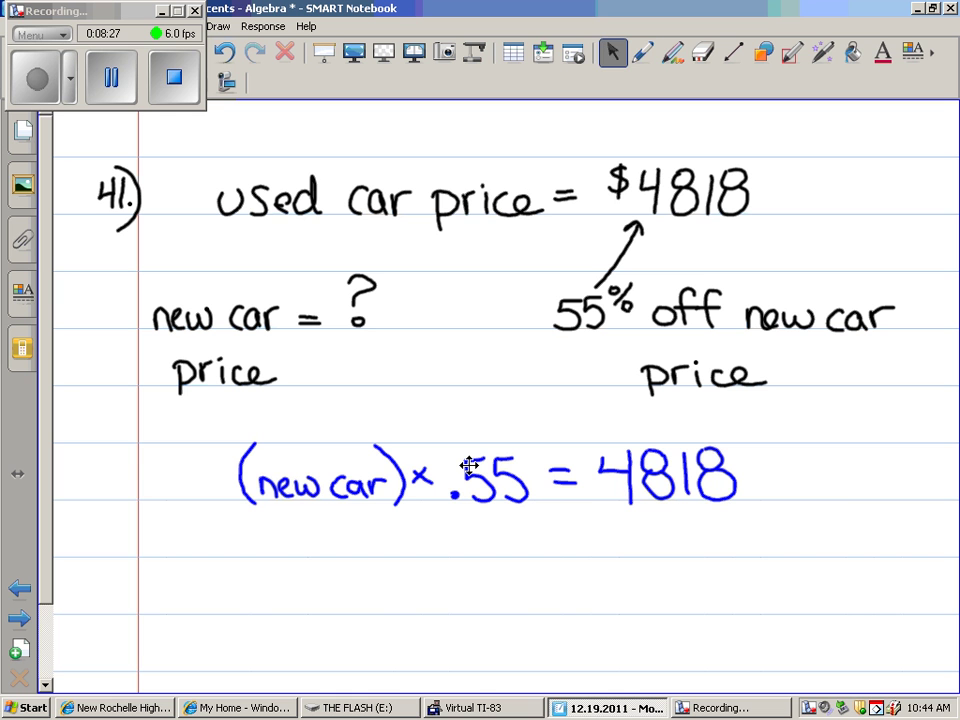
Step: Draw red division bars under (new car) × .55 and 4818, writing .55 beneath each
{"action": "mouse_move", "coordinate": [255, 507]}
{"action": "left_mouse_down"}
{"action": "mouse_move", "coordinate": [541, 505]}
{"action": "mouse_move", "coordinate": [484, 528]}
{"action": "mouse_move", "coordinate": [484, 550]}
{"action": "mouse_move", "coordinate": [533, 514]}
{"action": "mouse_move", "coordinate": [510, 548]}
{"action": "left_mouse_up"}
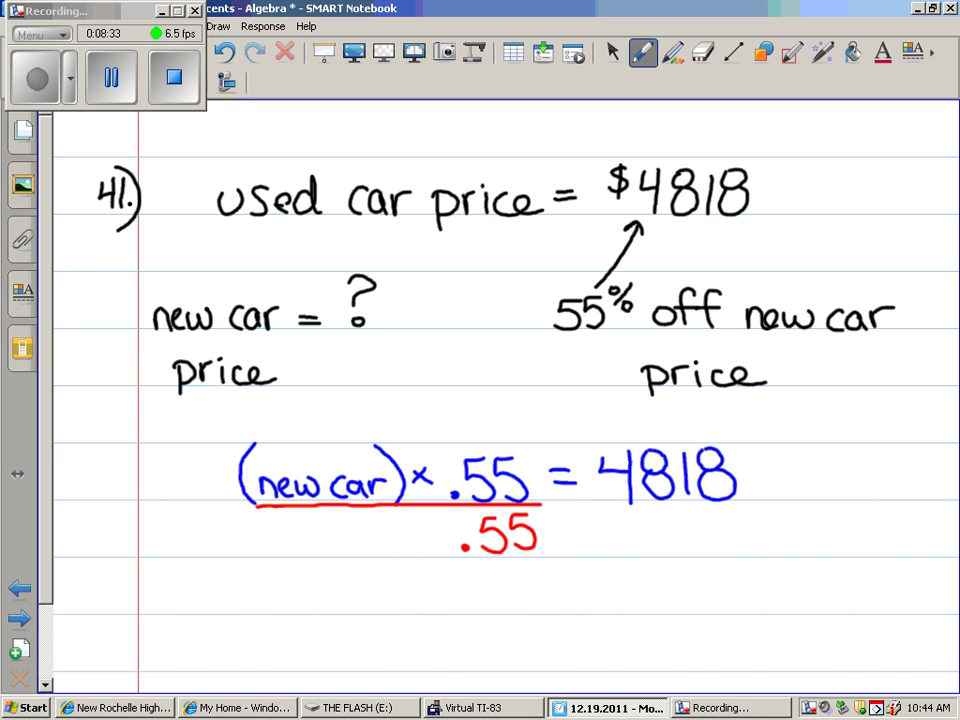
{"action": "left_click_drag", "start_coordinate": [615, 508], "coordinate": [747, 505]}
{"action": "left_click", "coordinate": [653, 546]}
{"action": "mouse_move", "coordinate": [670, 521]}
{"action": "left_mouse_down"}
{"action": "mouse_move", "coordinate": [686, 520]}
{"action": "mouse_move", "coordinate": [668, 550]}
{"action": "left_mouse_up"}
{"action": "mouse_move", "coordinate": [722, 514]}
{"action": "left_mouse_down"}
{"action": "mouse_move", "coordinate": [702, 522]}
{"action": "mouse_move", "coordinate": [700, 550]}
{"action": "left_mouse_up"}
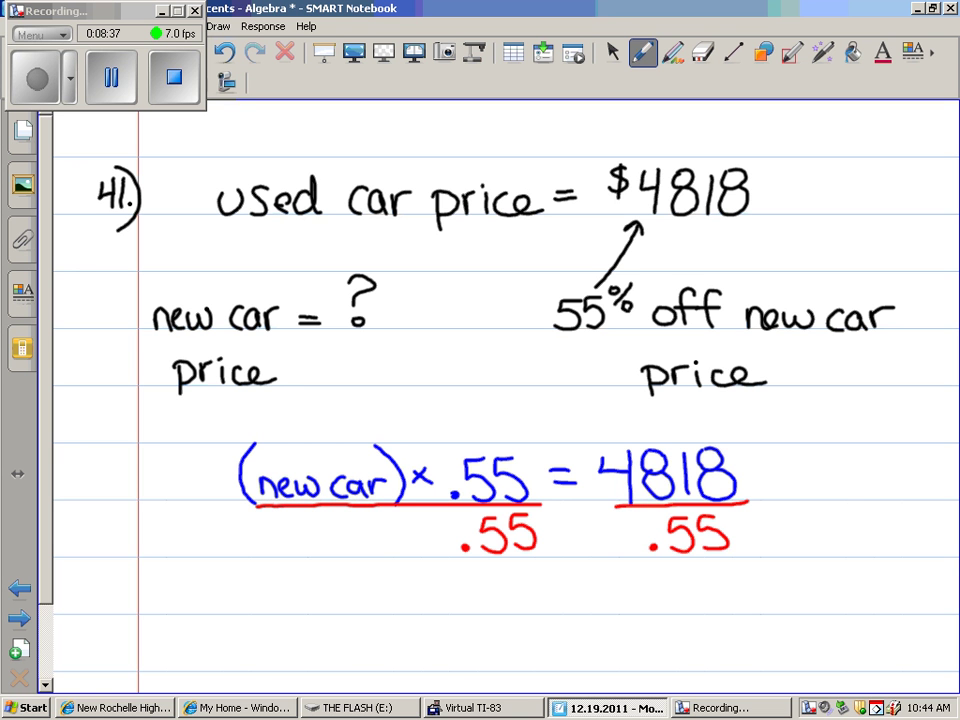
Step: Write the answer new car = $8760 below the division
{"action": "mouse_move", "coordinate": [302, 642]}
{"action": "left_mouse_down"}
{"action": "mouse_move", "coordinate": [335, 667]}
{"action": "mouse_move", "coordinate": [370, 643]}
{"action": "mouse_move", "coordinate": [285, 654]}
{"action": "mouse_move", "coordinate": [345, 667]}
{"action": "mouse_move", "coordinate": [384, 666]}
{"action": "mouse_move", "coordinate": [398, 640]}
{"action": "mouse_move", "coordinate": [242, 671]}
{"action": "left_mouse_up"}
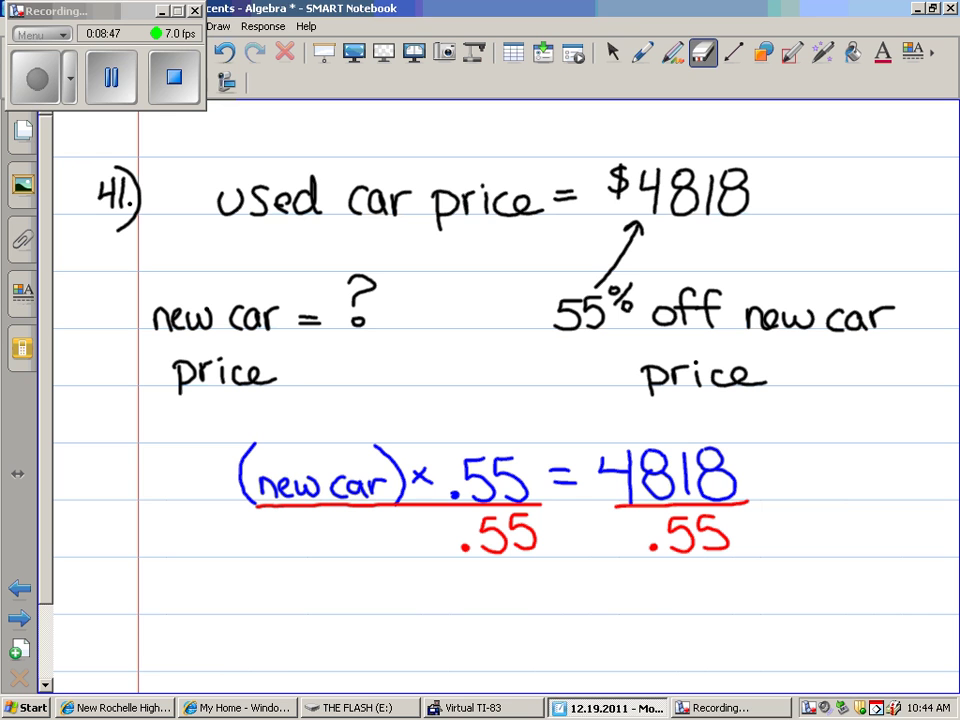
{"action": "left_click", "coordinate": [108, 80]}
{"action": "left_click", "coordinate": [42, 94]}
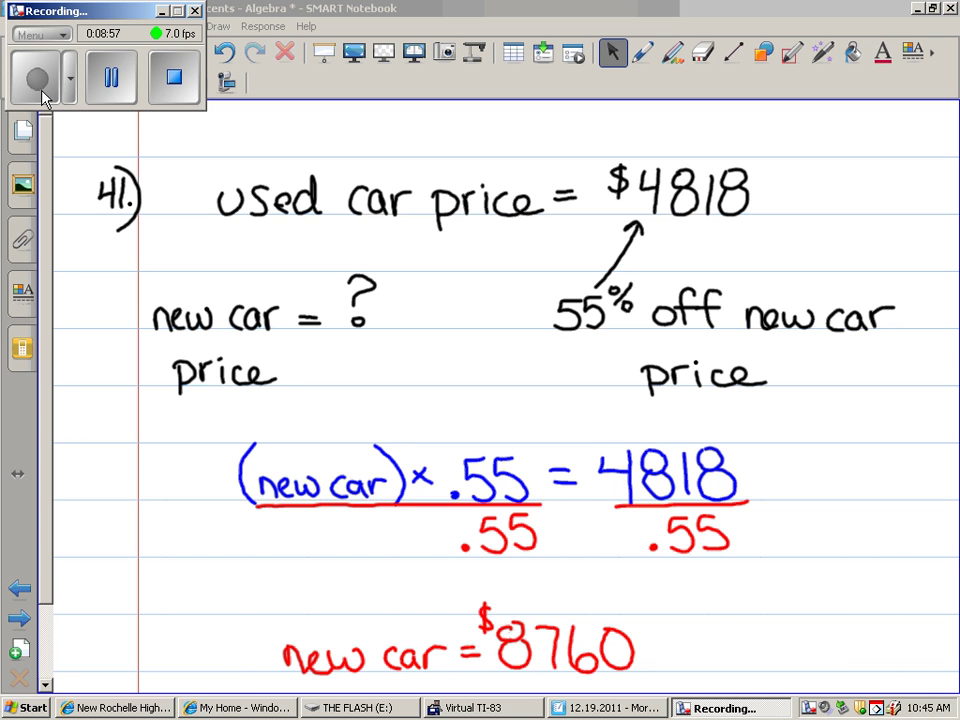
Step: Resume recording on the fresh lined page labelled 58)
{"action": "left_click", "coordinate": [37, 88]}
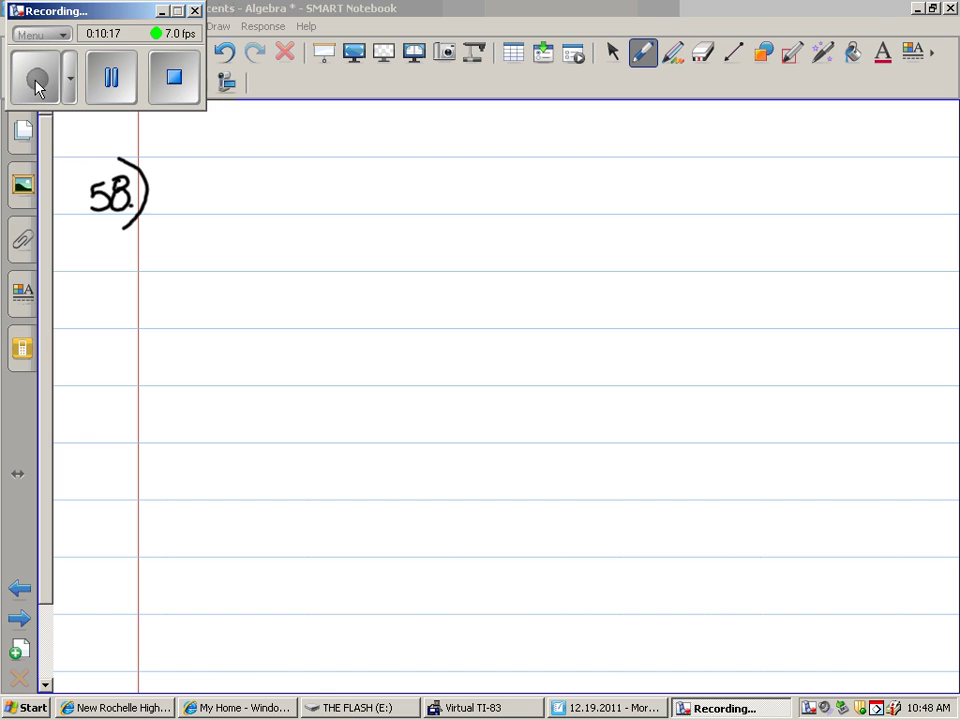
Step: Write 34 × .32 = 10.88 next to 58)
{"action": "mouse_move", "coordinate": [207, 170]}
{"action": "left_mouse_down"}
{"action": "mouse_move", "coordinate": [218, 187]}
{"action": "mouse_move", "coordinate": [205, 207]}
{"action": "left_mouse_up"}
{"action": "mouse_move", "coordinate": [245, 168]}
{"action": "left_mouse_down"}
{"action": "mouse_move", "coordinate": [260, 189]}
{"action": "mouse_move", "coordinate": [254, 205]}
{"action": "mouse_move", "coordinate": [296, 197]}
{"action": "left_mouse_up"}
{"action": "left_click_drag", "start_coordinate": [296, 181], "coordinate": [280, 197]}
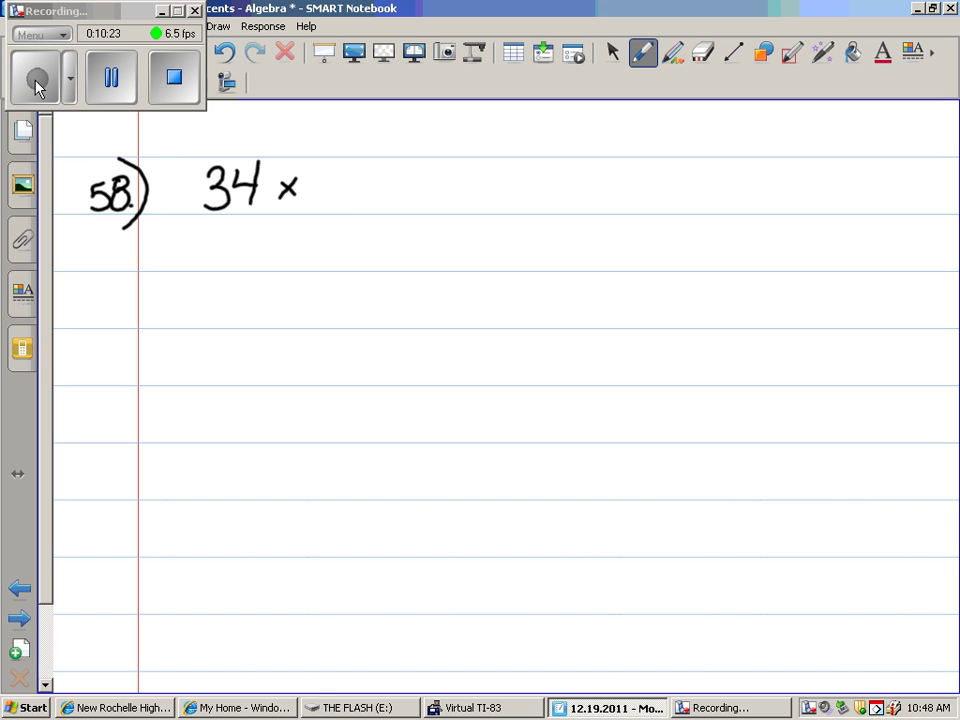
{"action": "mouse_move", "coordinate": [342, 173]}
{"action": "left_mouse_down"}
{"action": "mouse_move", "coordinate": [356, 180]}
{"action": "mouse_move", "coordinate": [340, 207]}
{"action": "mouse_move", "coordinate": [392, 208]}
{"action": "mouse_move", "coordinate": [424, 186]}
{"action": "left_mouse_up"}
{"action": "left_click_drag", "start_coordinate": [405, 197], "coordinate": [425, 196]}
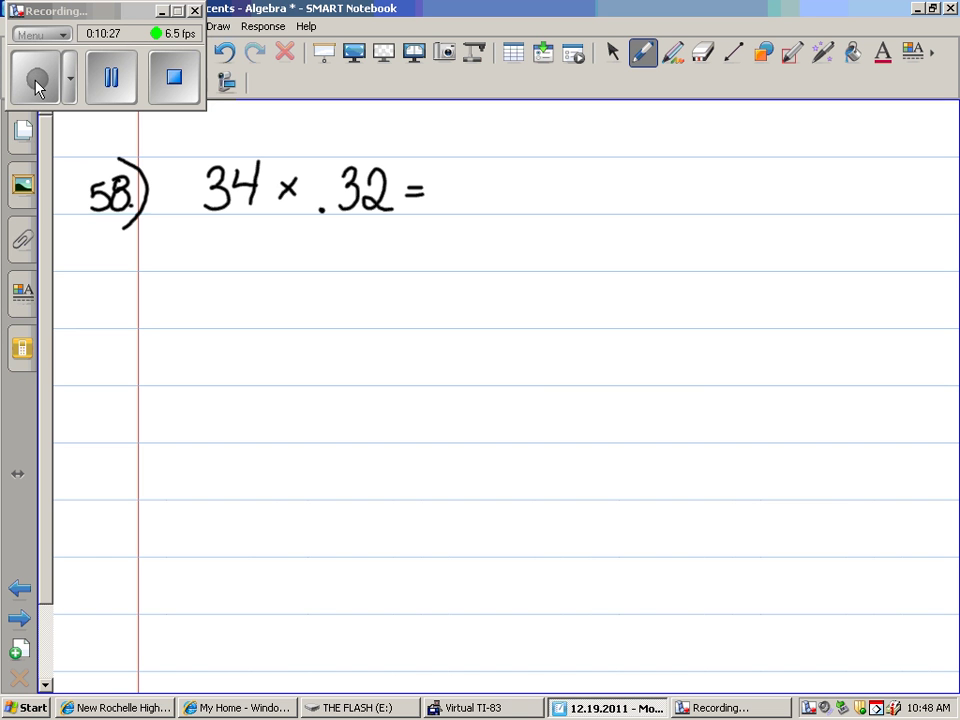
{"action": "left_click", "coordinate": [705, 708]}
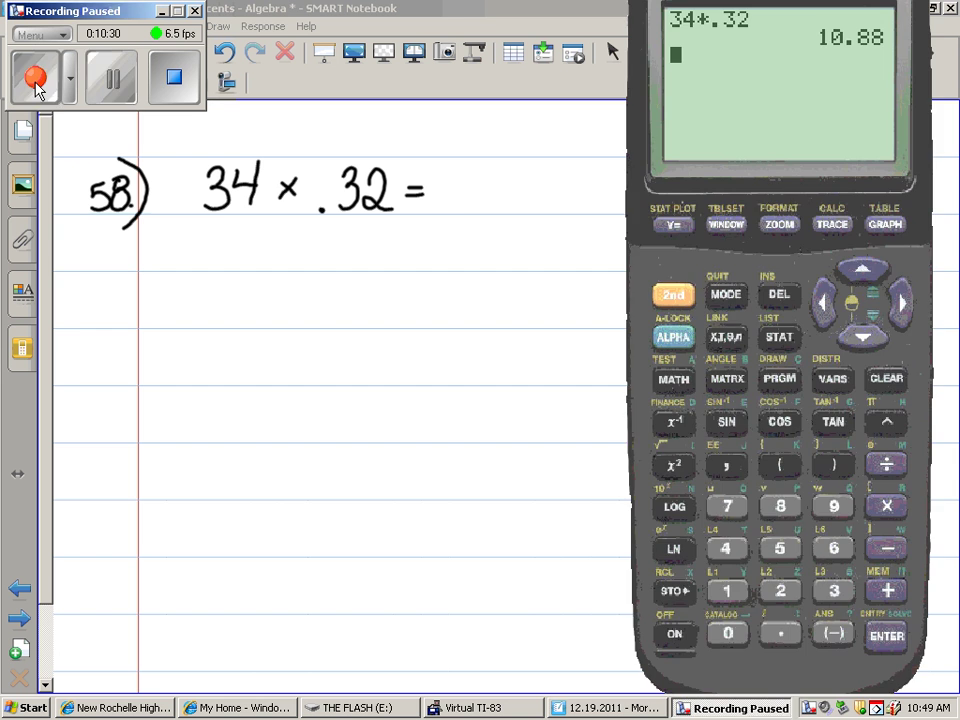
{"action": "left_click", "coordinate": [30, 77]}
{"action": "left_click_drag", "start_coordinate": [492, 176], "coordinate": [490, 178]}
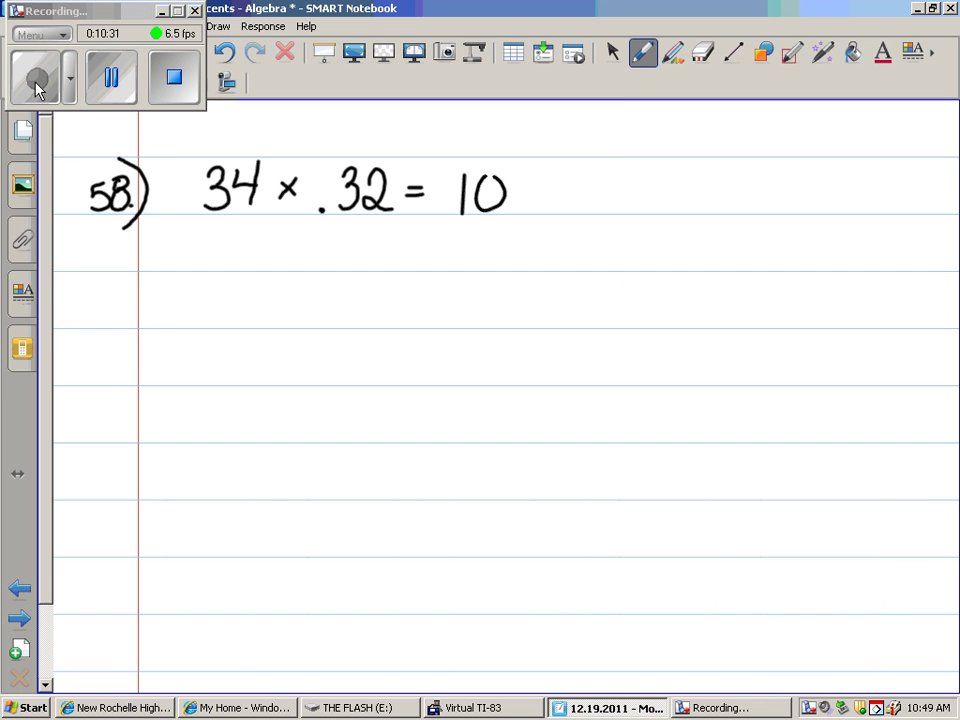
{"action": "left_click", "coordinate": [516, 207]}
{"action": "mouse_move", "coordinate": [550, 172]}
{"action": "left_mouse_down"}
{"action": "mouse_move", "coordinate": [541, 188]}
{"action": "mouse_move", "coordinate": [590, 174]}
{"action": "left_mouse_up"}
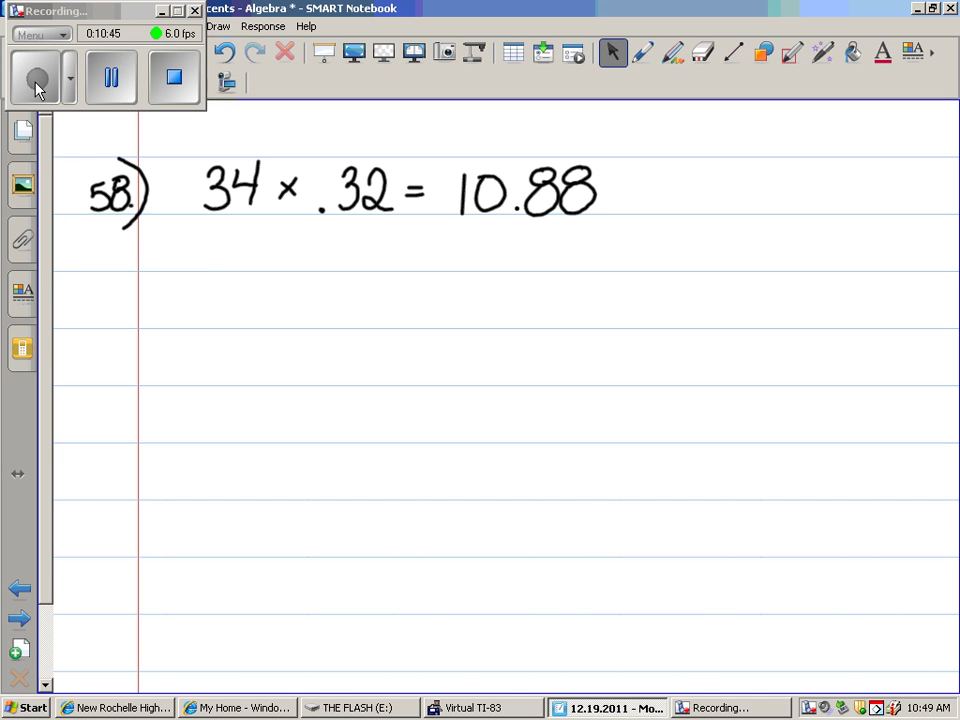
Step: Write a red 34 − 10.88 subtraction below and underline it
{"action": "mouse_move", "coordinate": [205, 240]}
{"action": "left_mouse_down"}
{"action": "mouse_move", "coordinate": [224, 252]}
{"action": "mouse_move", "coordinate": [205, 266]}
{"action": "left_mouse_up"}
{"action": "left_click_drag", "start_coordinate": [232, 238], "coordinate": [256, 254]}
{"action": "left_click_drag", "start_coordinate": [250, 229], "coordinate": [250, 267]}
{"action": "left_click_drag", "start_coordinate": [172, 307], "coordinate": [196, 307]}
{"action": "mouse_move", "coordinate": [216, 290]}
{"action": "left_mouse_down"}
{"action": "mouse_move", "coordinate": [219, 318]}
{"action": "mouse_move", "coordinate": [243, 289]}
{"action": "mouse_move", "coordinate": [293, 289]}
{"action": "mouse_move", "coordinate": [300, 322]}
{"action": "left_mouse_up"}
{"action": "left_click", "coordinate": [270, 313]}
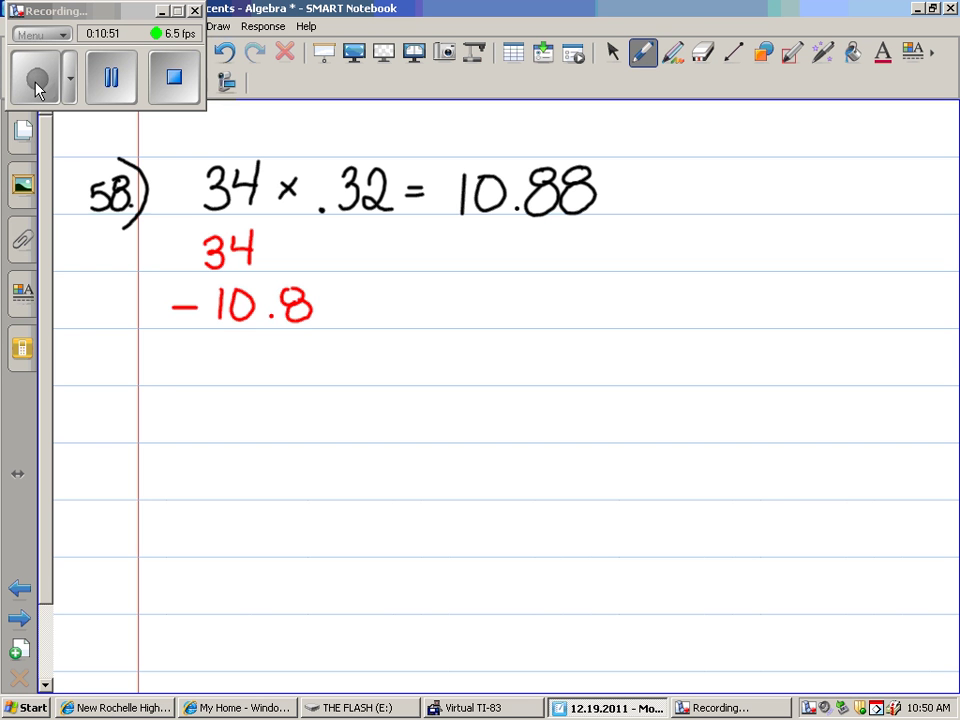
{"action": "left_click_drag", "start_coordinate": [338, 289], "coordinate": [332, 322]}
{"action": "left_click_drag", "start_coordinate": [170, 328], "coordinate": [384, 328]}
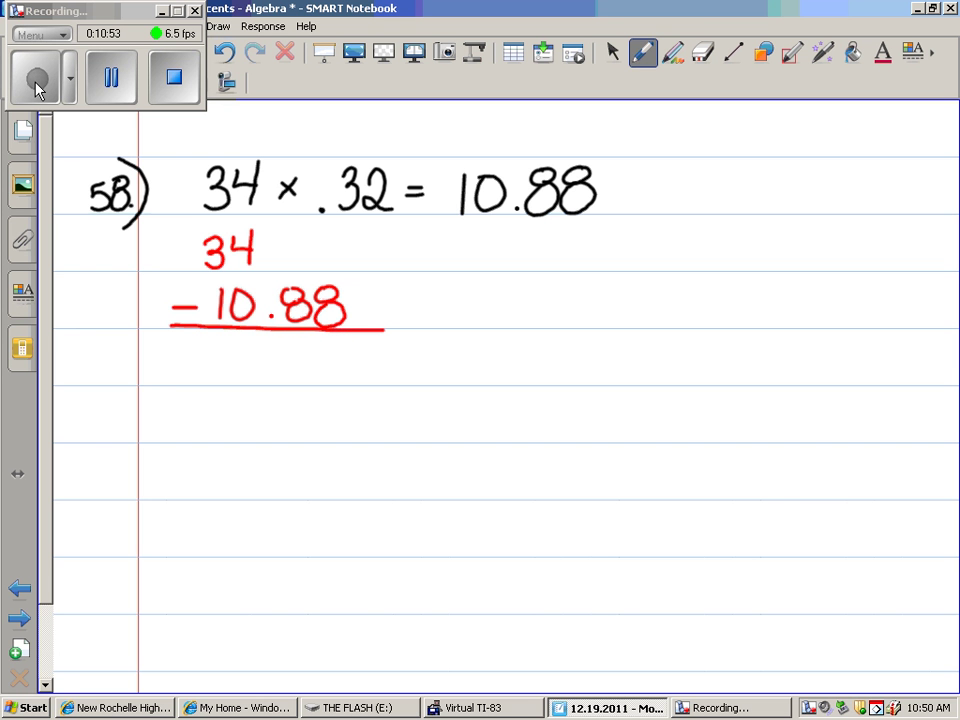
Step: On the TI-83, a mistyped entry evaluates as 34.1088 instead of the subtraction
{"action": "key", "text": "alt+Tab"}
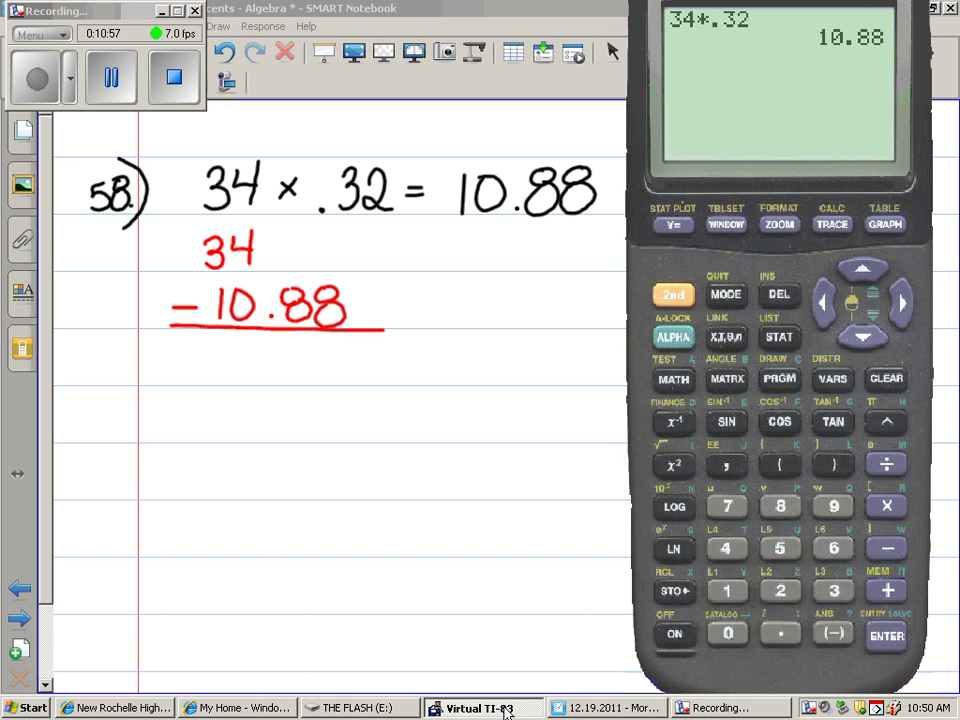
{"action": "left_click", "coordinate": [833, 591]}
{"action": "left_click", "coordinate": [727, 548]}
{"action": "left_click", "coordinate": [781, 633]}
{"action": "left_click", "coordinate": [727, 591]}
{"action": "left_click", "coordinate": [728, 633]}
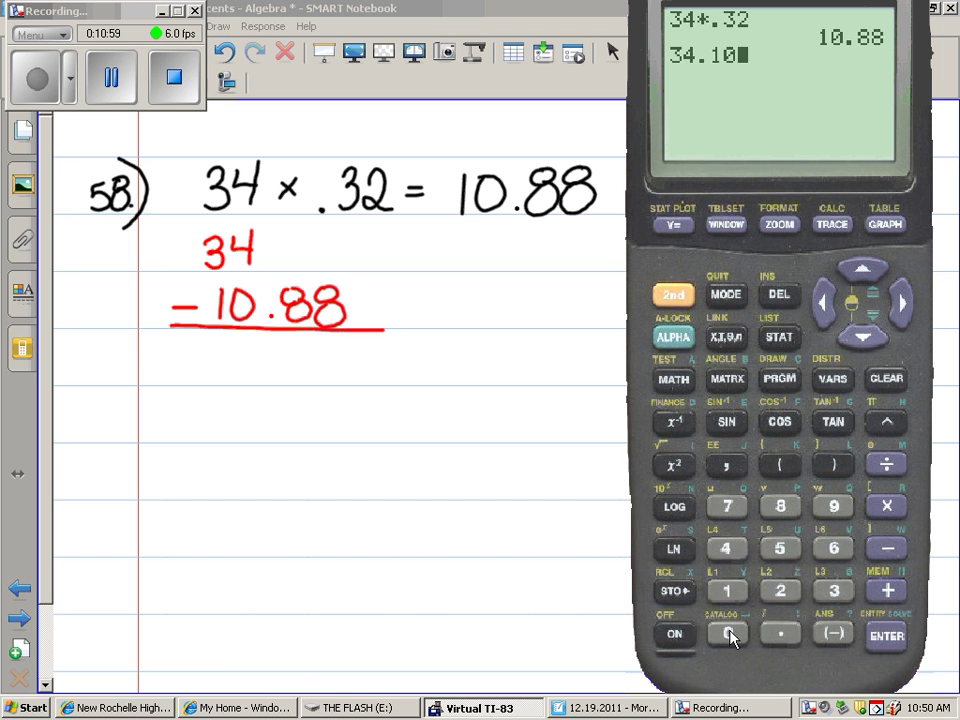
{"action": "left_click", "coordinate": [781, 507]}
{"action": "left_click", "coordinate": [781, 507]}
{"action": "left_click", "coordinate": [886, 636]}
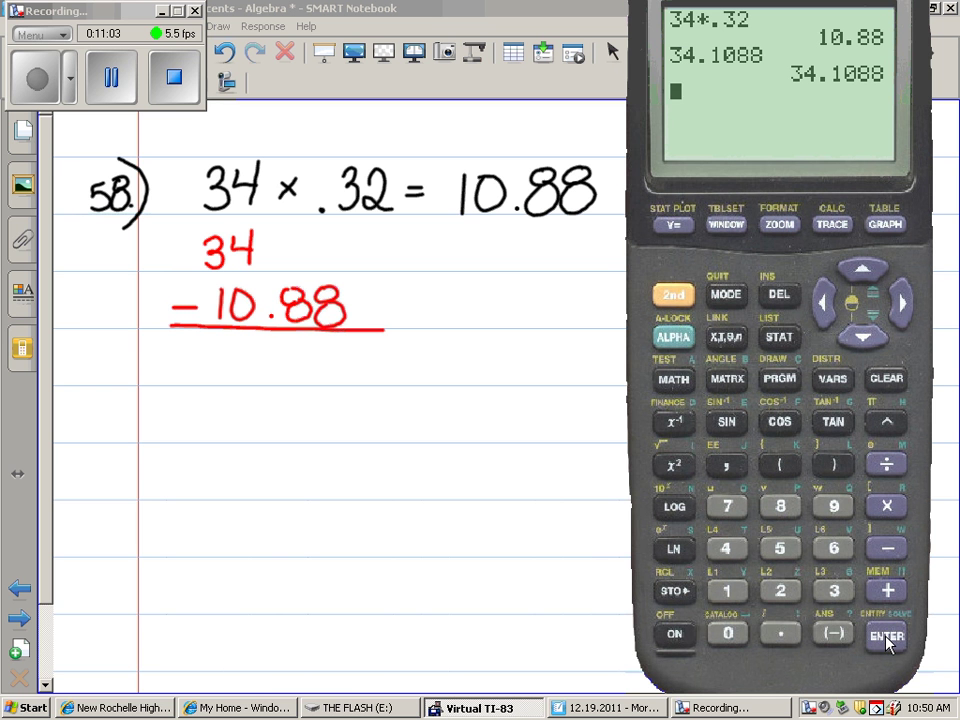
Step: Clear the TI-83 and compute 34 − 10.88 = 23.12
{"action": "left_click", "coordinate": [887, 380]}
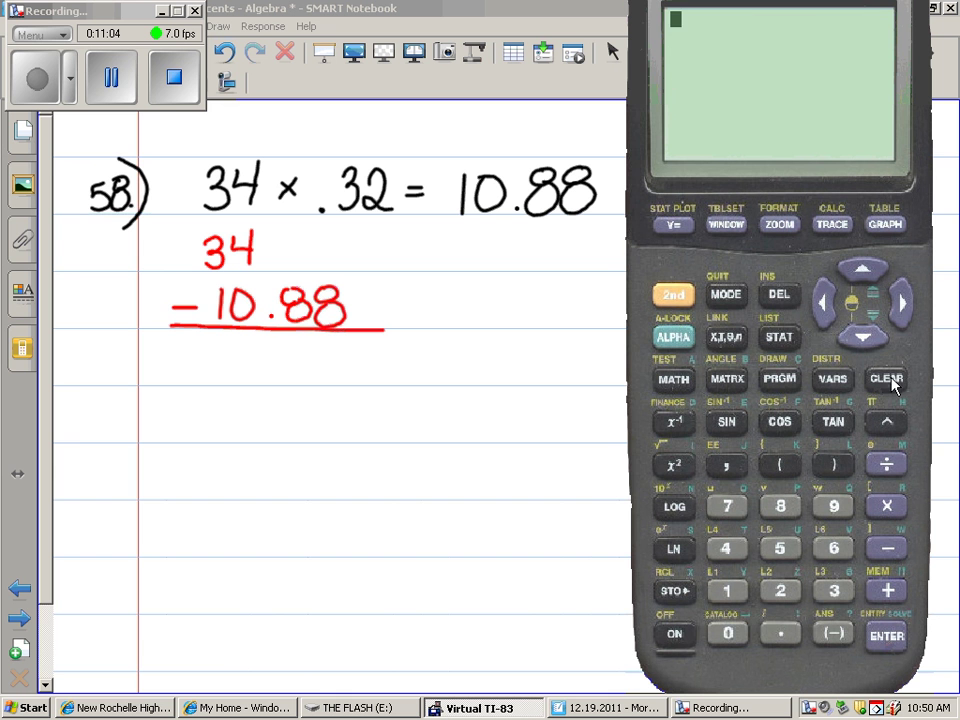
{"action": "left_click", "coordinate": [833, 591]}
{"action": "left_click", "coordinate": [727, 549]}
{"action": "left_click", "coordinate": [887, 548]}
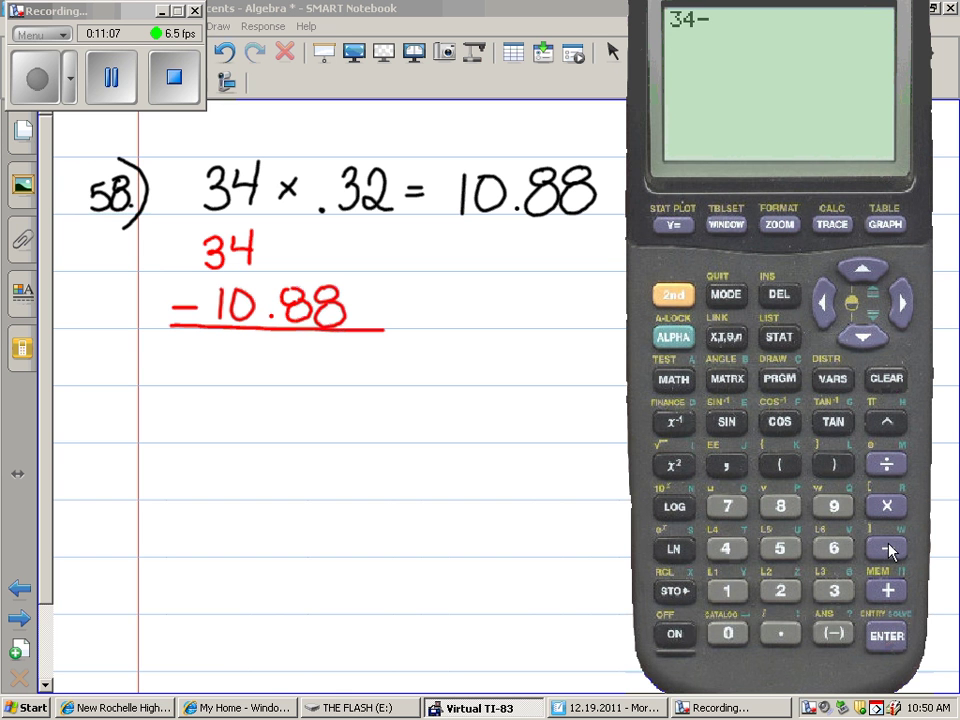
{"action": "left_click", "coordinate": [730, 593]}
{"action": "left_click", "coordinate": [728, 633]}
{"action": "left_click", "coordinate": [780, 633]}
{"action": "left_click", "coordinate": [780, 506]}
{"action": "left_click", "coordinate": [780, 506]}
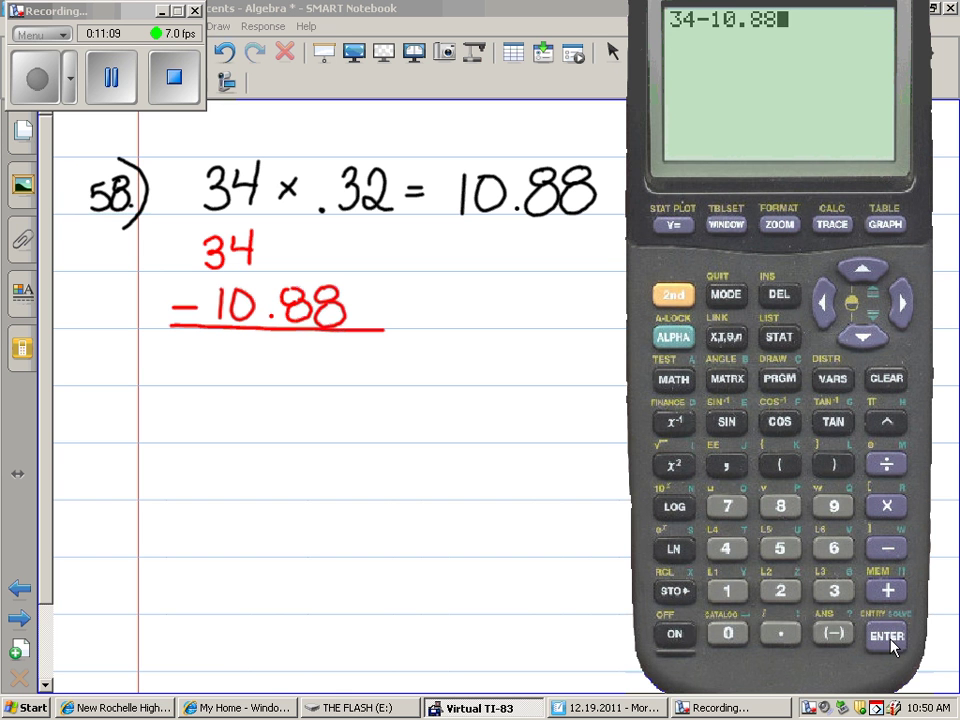
{"action": "left_click", "coordinate": [887, 636]}
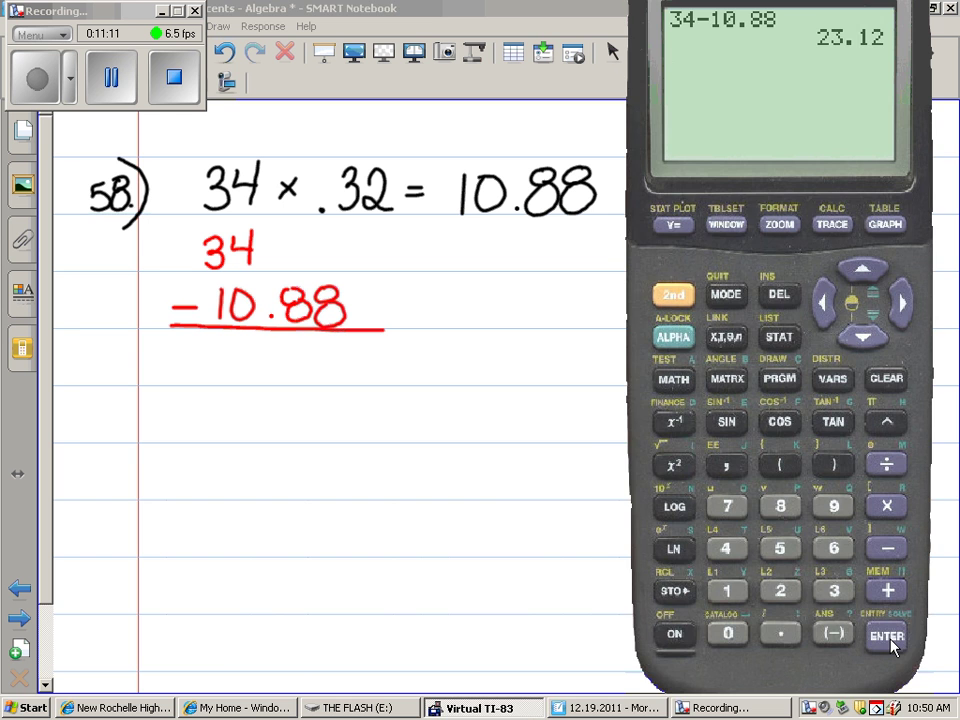
Step: Write $23.12 below the red subtraction line
{"action": "left_click_drag", "start_coordinate": [222, 351], "coordinate": [250, 376]}
{"action": "left_click", "coordinate": [287, 375]}
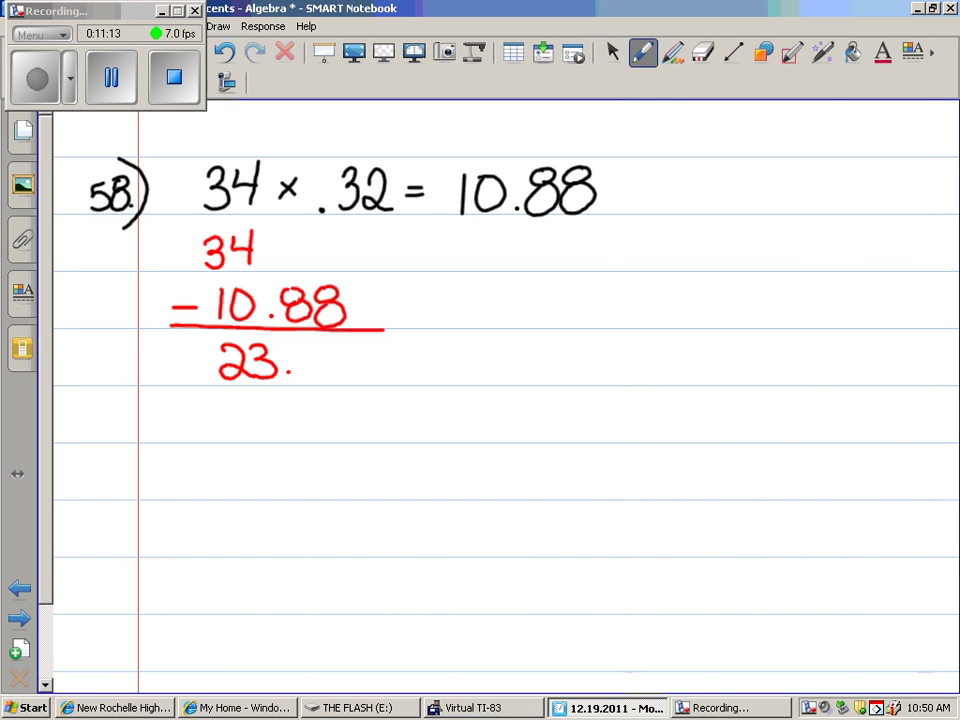
{"action": "mouse_move", "coordinate": [305, 353]}
{"action": "left_mouse_down"}
{"action": "mouse_move", "coordinate": [306, 376]}
{"action": "mouse_move", "coordinate": [362, 377]}
{"action": "left_mouse_up"}
{"action": "mouse_move", "coordinate": [207, 341]}
{"action": "left_mouse_down"}
{"action": "mouse_move", "coordinate": [192, 358]}
{"action": "mouse_move", "coordinate": [203, 364]}
{"action": "left_mouse_up"}
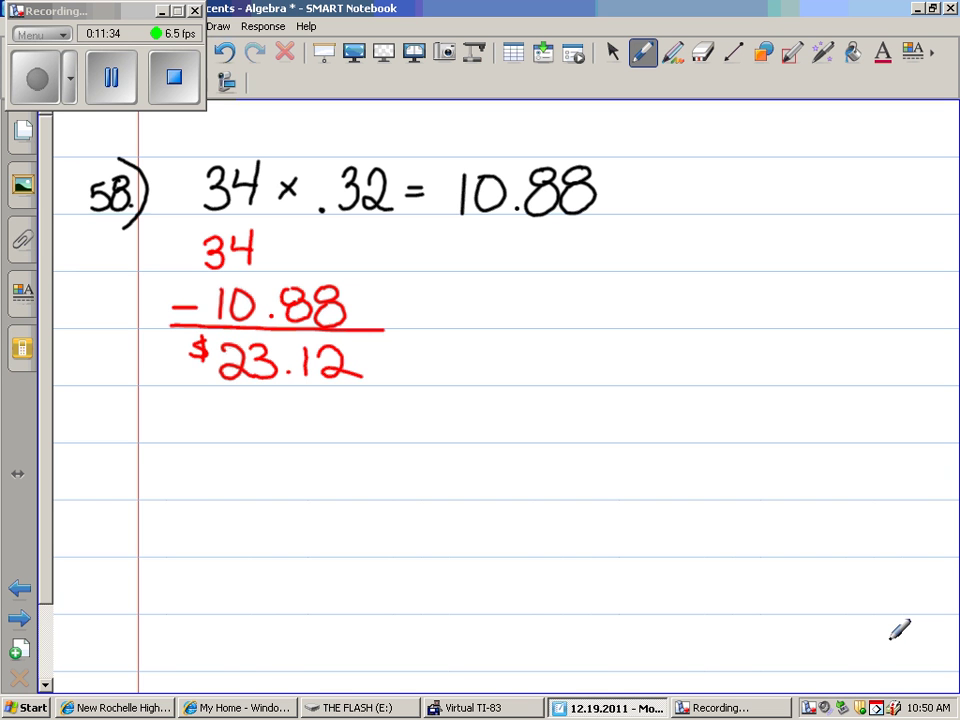
Step: Write 23.12 × .07 = in black below the discounted price
{"action": "mouse_move", "coordinate": [195, 465]}
{"action": "left_mouse_down"}
{"action": "mouse_move", "coordinate": [201, 492]}
{"action": "mouse_move", "coordinate": [253, 480]}
{"action": "mouse_move", "coordinate": [227, 493]}
{"action": "left_mouse_up"}
{"action": "left_click", "coordinate": [263, 491]}
{"action": "mouse_move", "coordinate": [274, 467]}
{"action": "left_mouse_down"}
{"action": "mouse_move", "coordinate": [281, 492]}
{"action": "mouse_move", "coordinate": [312, 476]}
{"action": "mouse_move", "coordinate": [328, 492]}
{"action": "mouse_move", "coordinate": [372, 493]}
{"action": "mouse_move", "coordinate": [350, 493]}
{"action": "left_mouse_up"}
{"action": "left_click", "coordinate": [390, 489]}
{"action": "mouse_move", "coordinate": [418, 463]}
{"action": "left_mouse_down"}
{"action": "mouse_move", "coordinate": [405, 482]}
{"action": "mouse_move", "coordinate": [418, 463]}
{"action": "left_mouse_up"}
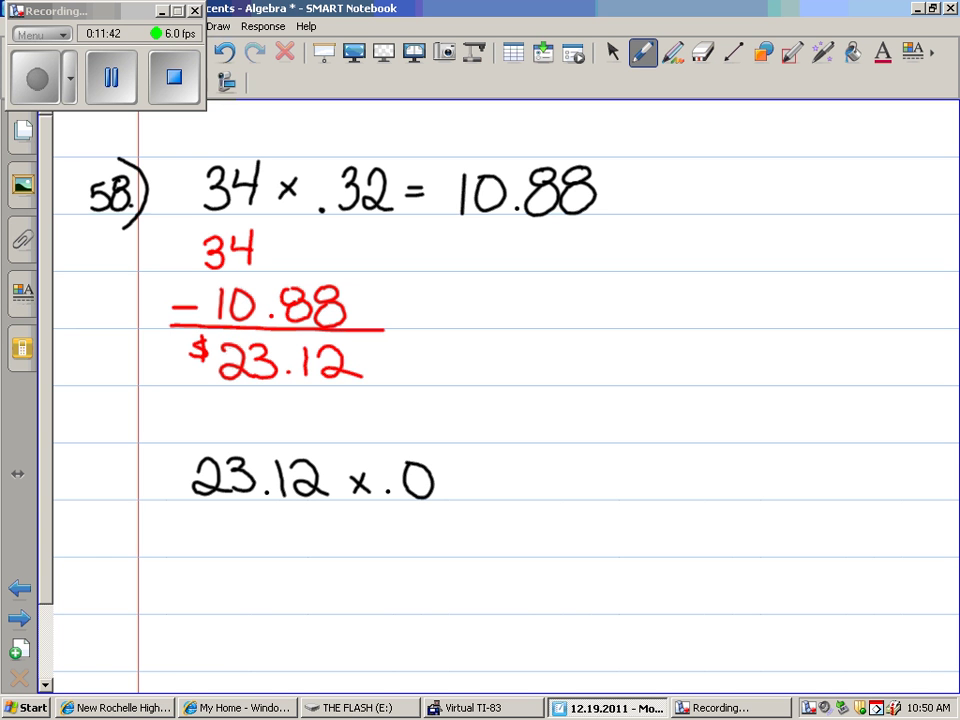
{"action": "mouse_move", "coordinate": [437, 462]}
{"action": "left_mouse_down"}
{"action": "mouse_move", "coordinate": [447, 498]}
{"action": "mouse_move", "coordinate": [489, 482]}
{"action": "mouse_move", "coordinate": [489, 473]}
{"action": "left_mouse_up"}
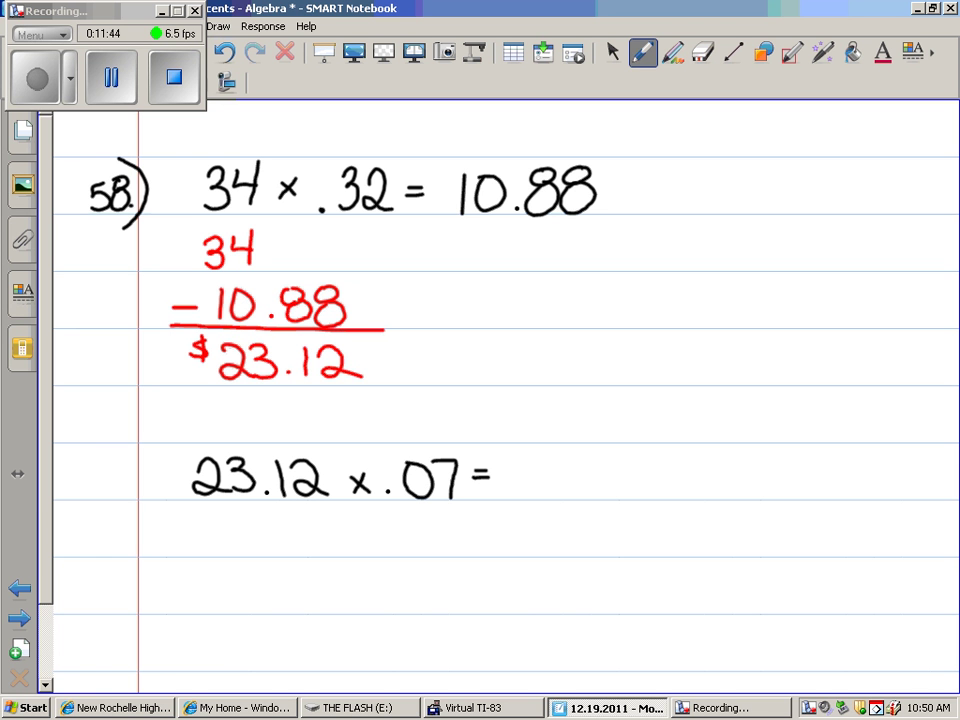
Step: Compute 23.12 × .07 on the TI-83
{"action": "left_click", "coordinate": [513, 712]}
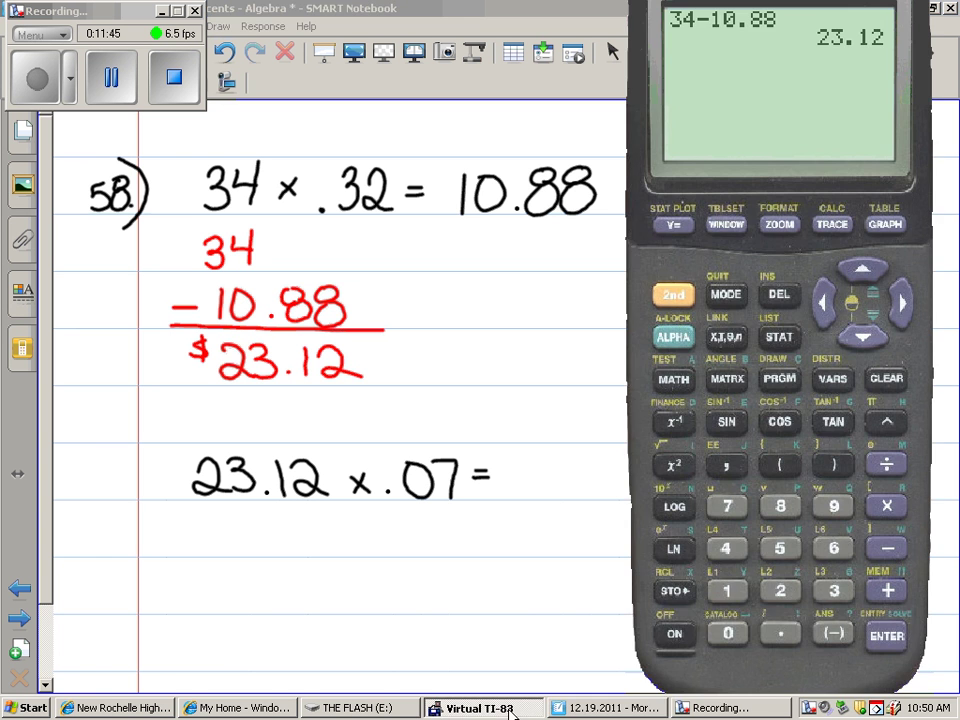
{"action": "left_click", "coordinate": [781, 590]}
{"action": "left_click", "coordinate": [836, 591]}
{"action": "left_click", "coordinate": [781, 632]}
{"action": "left_click", "coordinate": [727, 591]}
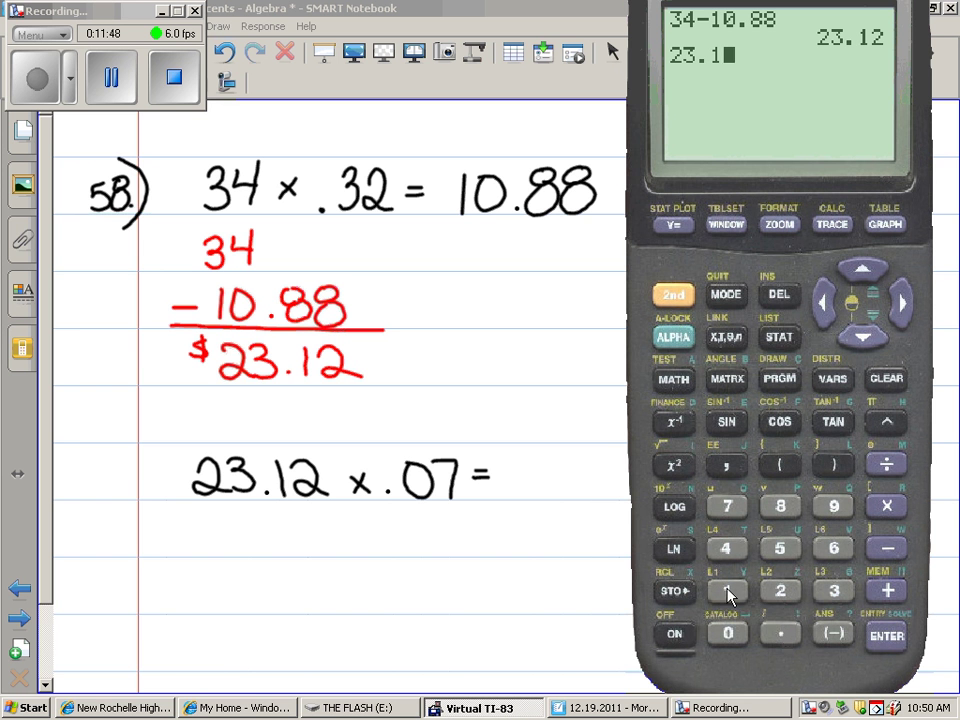
{"action": "left_click", "coordinate": [781, 591]}
{"action": "left_click", "coordinate": [886, 505]}
{"action": "left_click", "coordinate": [781, 632]}
{"action": "left_click", "coordinate": [727, 632]}
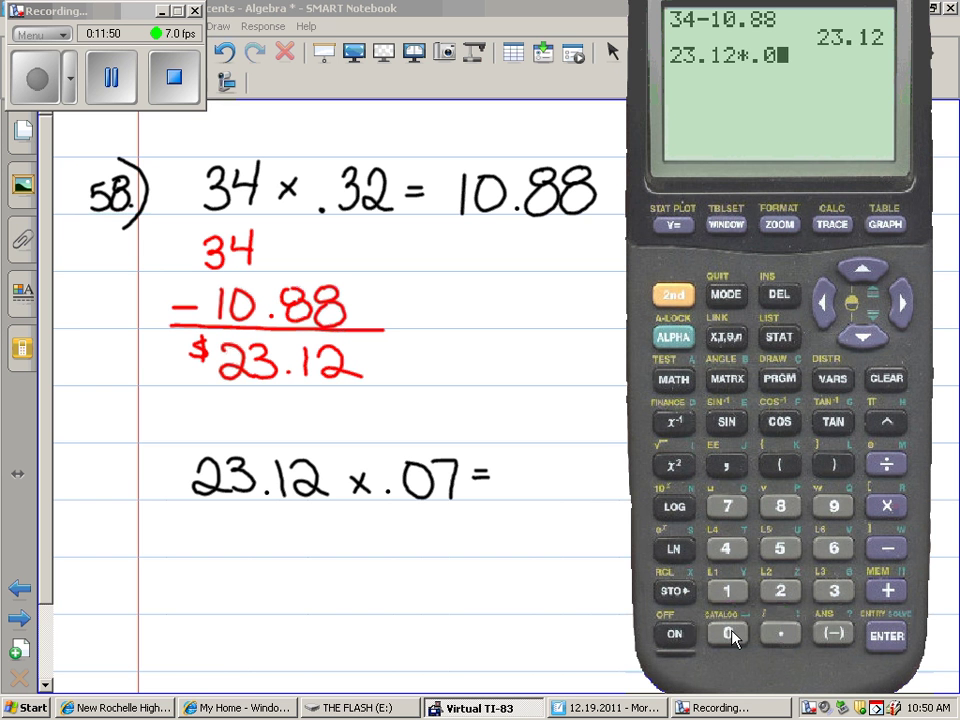
{"action": "left_click", "coordinate": [728, 506]}
{"action": "left_click", "coordinate": [886, 636]}
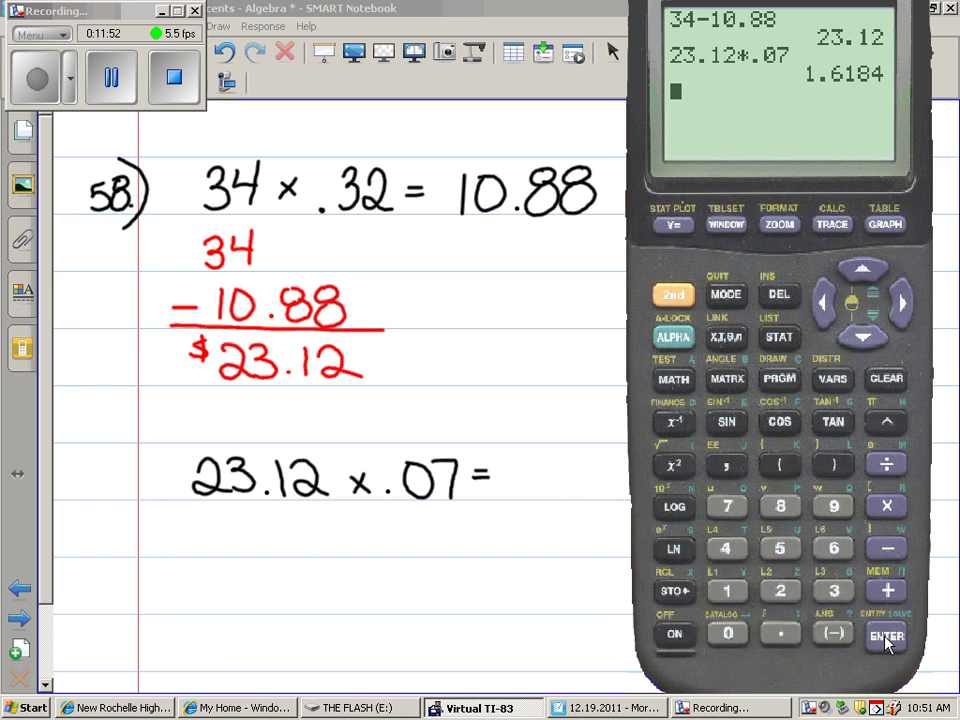
Step: Write the product 1.6184 after the equals sign
{"action": "left_click_drag", "start_coordinate": [523, 466], "coordinate": [521, 495]}
{"action": "left_click", "coordinate": [534, 493]}
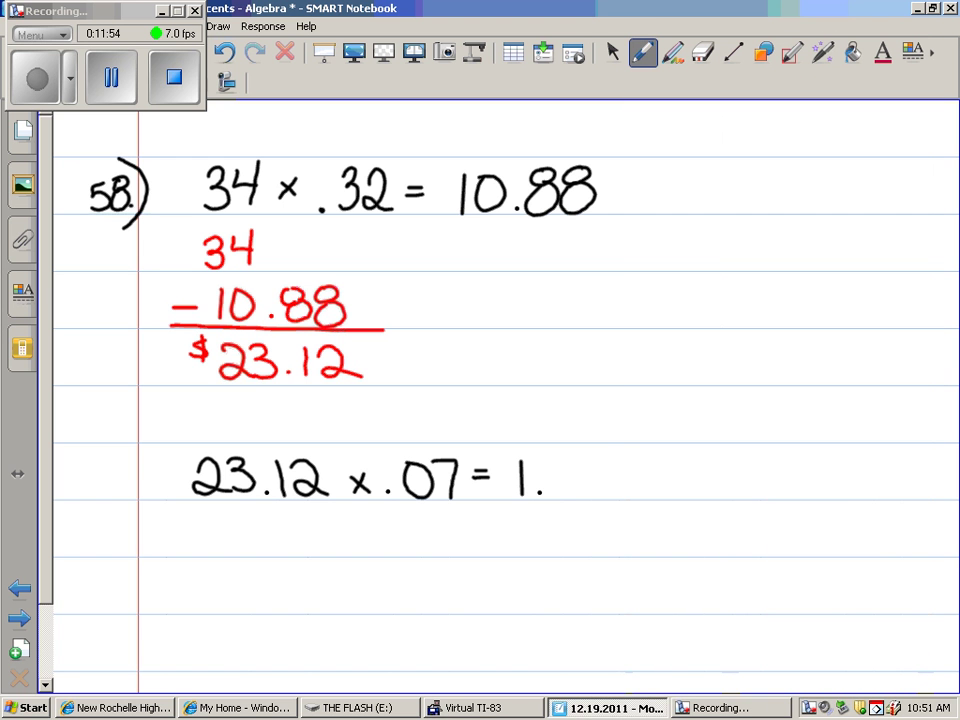
{"action": "mouse_move", "coordinate": [578, 466]}
{"action": "left_mouse_down"}
{"action": "mouse_move", "coordinate": [568, 494]}
{"action": "mouse_move", "coordinate": [572, 481]}
{"action": "mouse_move", "coordinate": [600, 495]}
{"action": "mouse_move", "coordinate": [624, 462]}
{"action": "mouse_move", "coordinate": [656, 487]}
{"action": "left_mouse_up"}
{"action": "left_click_drag", "start_coordinate": [647, 452], "coordinate": [646, 498]}
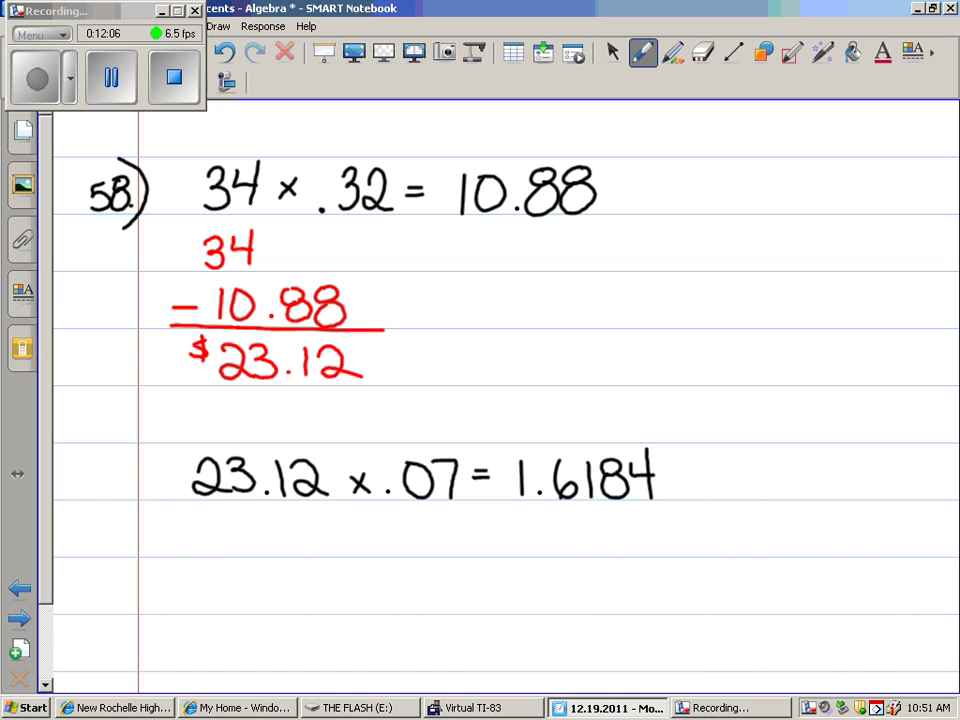
Step: Write the red addition 23.12 + 1.6184 with an underline below the tax line
{"action": "left_click_drag", "start_coordinate": [208, 529], "coordinate": [237, 553]}
{"action": "mouse_move", "coordinate": [242, 527]}
{"action": "left_mouse_down"}
{"action": "mouse_move", "coordinate": [262, 538]}
{"action": "mouse_move", "coordinate": [245, 553]}
{"action": "mouse_move", "coordinate": [290, 540]}
{"action": "mouse_move", "coordinate": [291, 551]}
{"action": "left_mouse_up"}
{"action": "left_click", "coordinate": [278, 546]}
{"action": "left_click_drag", "start_coordinate": [302, 530], "coordinate": [330, 550]}
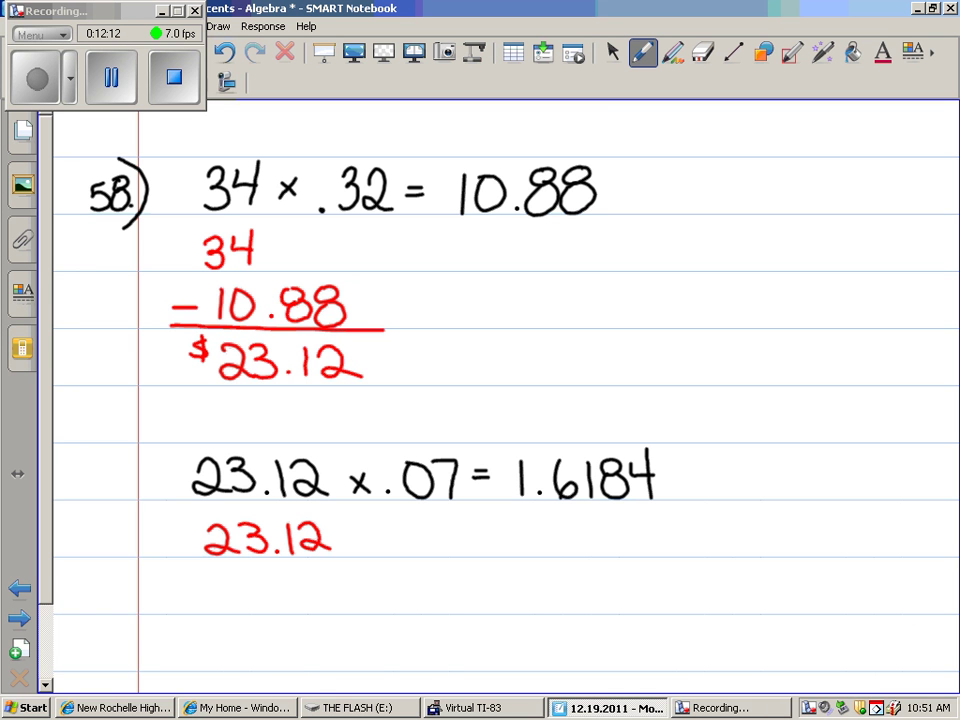
{"action": "mouse_move", "coordinate": [183, 584]}
{"action": "left_mouse_down"}
{"action": "mouse_move", "coordinate": [183, 610]}
{"action": "mouse_move", "coordinate": [194, 597]}
{"action": "left_mouse_up"}
{"action": "left_click", "coordinate": [280, 604]}
{"action": "mouse_move", "coordinate": [261, 586]}
{"action": "left_mouse_down"}
{"action": "mouse_move", "coordinate": [265, 606]}
{"action": "mouse_move", "coordinate": [318, 604]}
{"action": "mouse_move", "coordinate": [344, 580]}
{"action": "mouse_move", "coordinate": [352, 586]}
{"action": "left_mouse_up"}
{"action": "mouse_move", "coordinate": [382, 565]}
{"action": "left_mouse_down"}
{"action": "mouse_move", "coordinate": [379, 576]}
{"action": "mouse_move", "coordinate": [396, 588]}
{"action": "mouse_move", "coordinate": [390, 606]}
{"action": "left_mouse_up"}
{"action": "left_click_drag", "start_coordinate": [424, 604], "coordinate": [152, 620]}
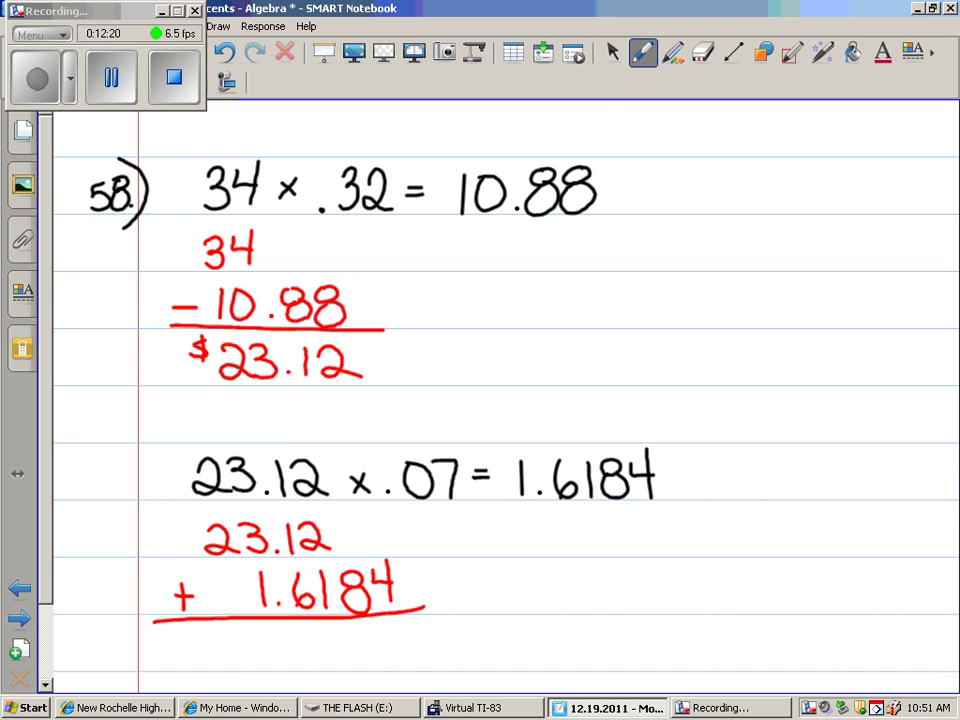
Step: Compute 23.12 + 1.6184 = 24.7384 on the TI-83
{"action": "left_click", "coordinate": [45, 685]}
{"action": "left_click", "coordinate": [45, 685]}
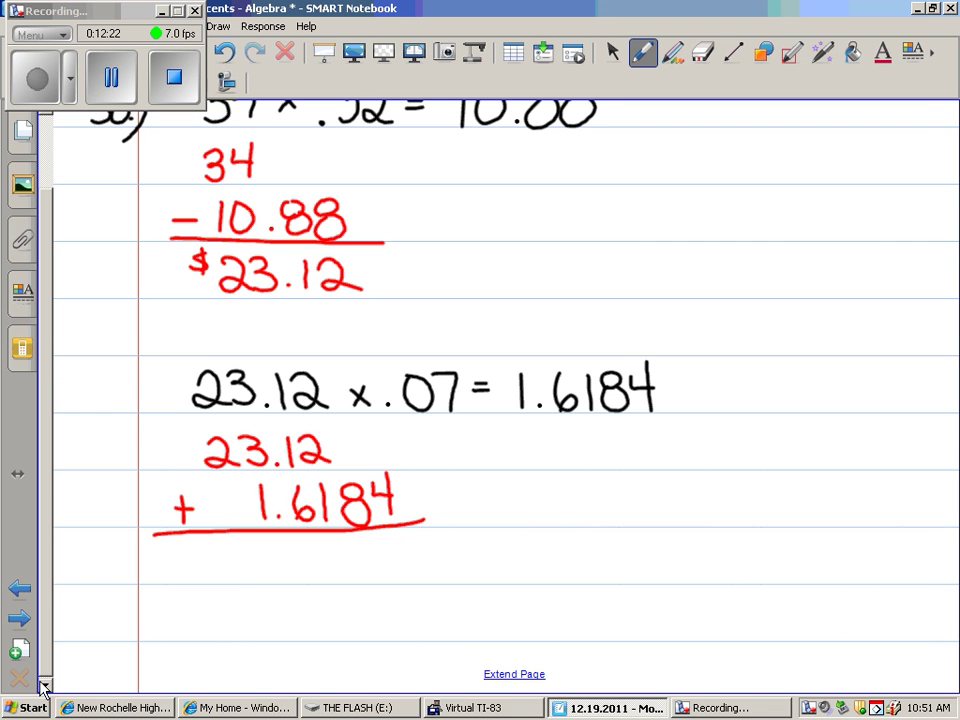
{"action": "left_click", "coordinate": [469, 710]}
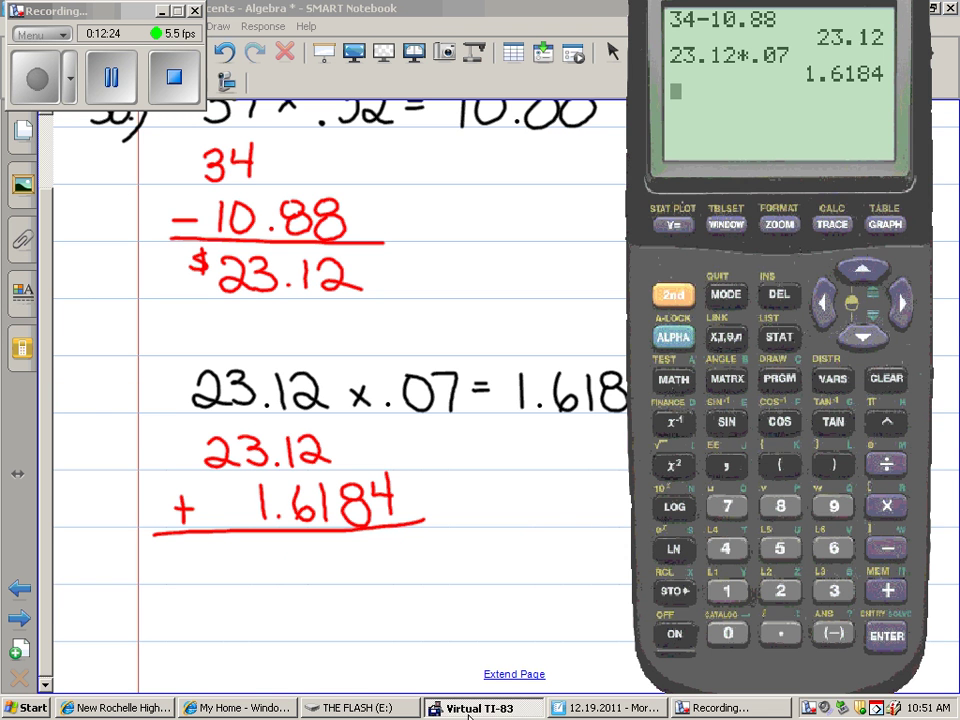
{"action": "type", "text": "23.12"}
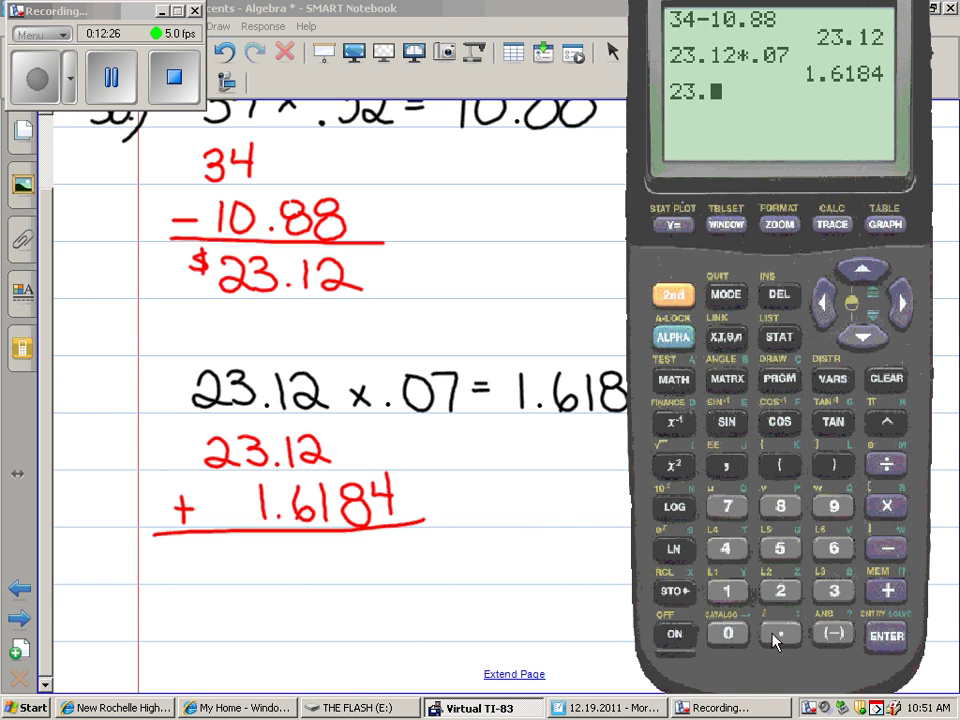
{"action": "left_click", "coordinate": [886, 591]}
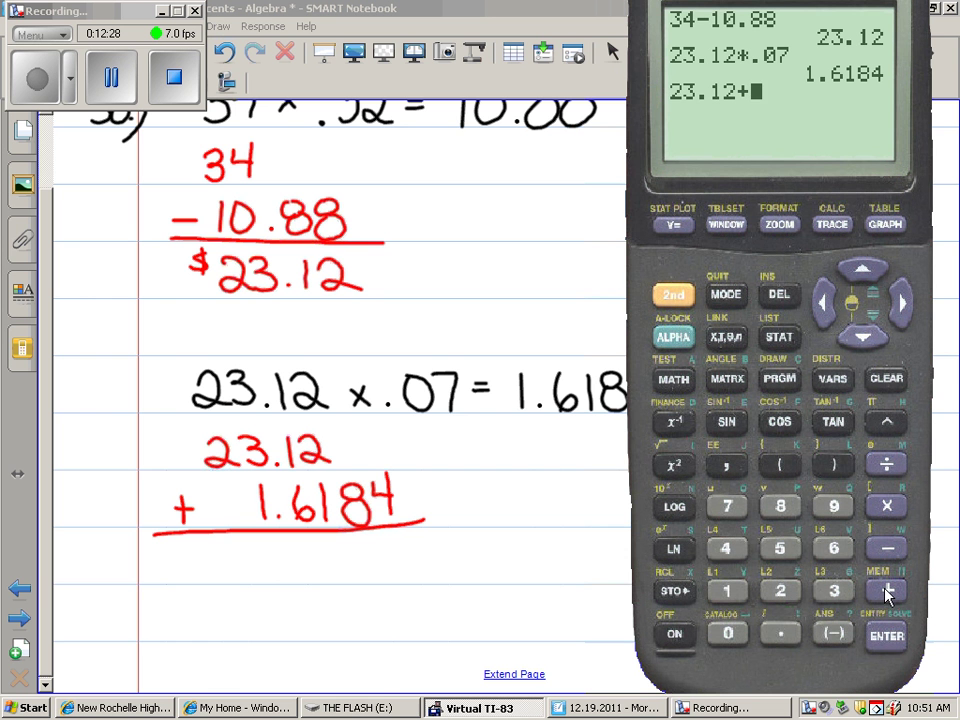
{"action": "left_click", "coordinate": [727, 590]}
{"action": "left_click", "coordinate": [781, 633]}
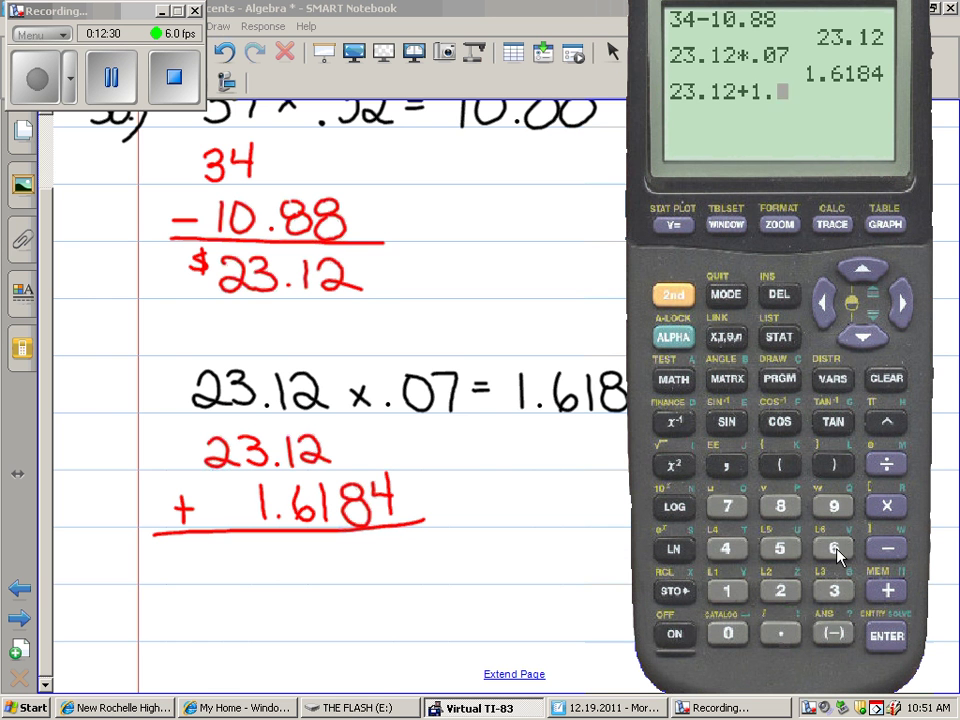
{"action": "left_click", "coordinate": [834, 549]}
{"action": "left_click", "coordinate": [729, 588]}
{"action": "left_click", "coordinate": [781, 506]}
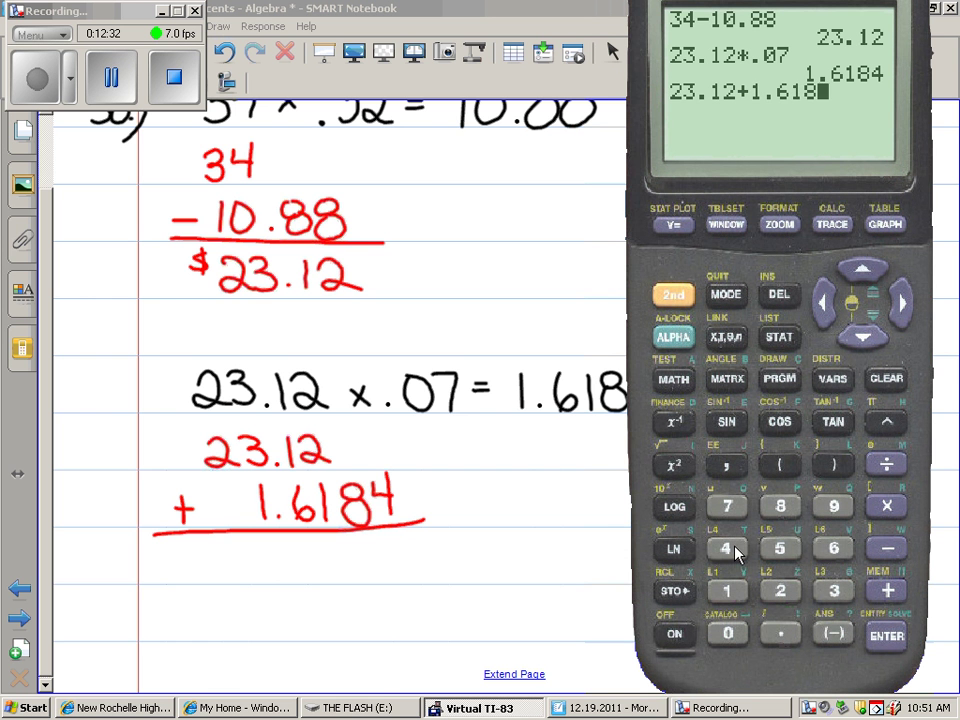
{"action": "left_click", "coordinate": [735, 551]}
{"action": "left_click", "coordinate": [887, 636]}
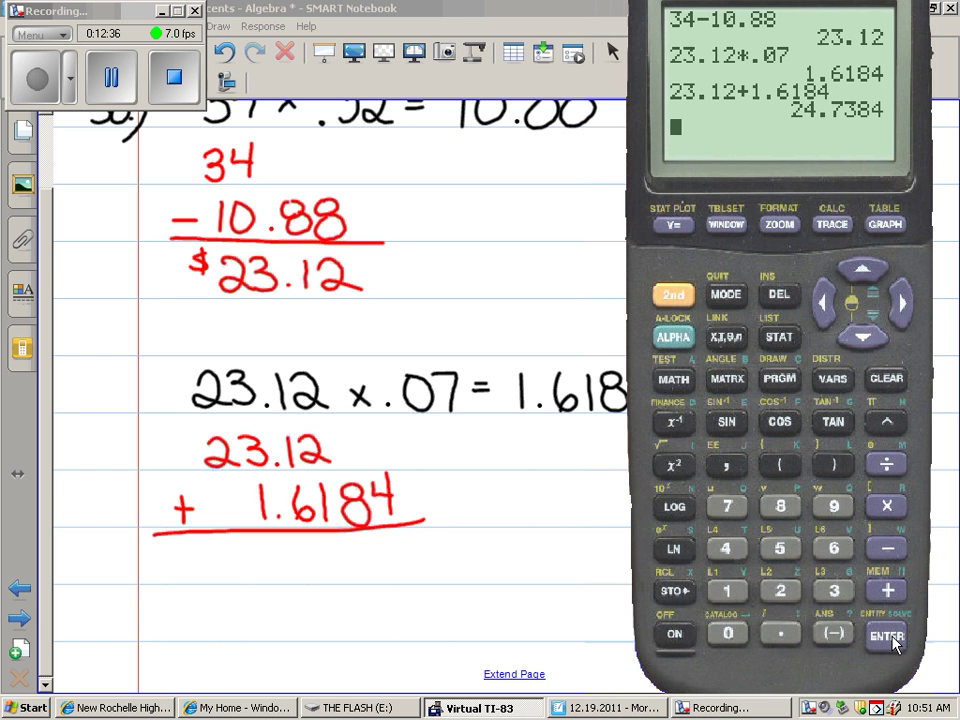
Step: Write the red sum 24.7384 under the addition line
{"action": "mouse_move", "coordinate": [230, 560]}
{"action": "left_mouse_down"}
{"action": "mouse_move", "coordinate": [240, 578]}
{"action": "mouse_move", "coordinate": [286, 566]}
{"action": "mouse_move", "coordinate": [277, 580]}
{"action": "mouse_move", "coordinate": [326, 551]}
{"action": "mouse_move", "coordinate": [315, 583]}
{"action": "mouse_move", "coordinate": [366, 558]}
{"action": "mouse_move", "coordinate": [388, 568]}
{"action": "mouse_move", "coordinate": [380, 568]}
{"action": "mouse_move", "coordinate": [420, 551]}
{"action": "left_mouse_up"}
{"action": "left_click", "coordinate": [300, 578]}
{"action": "mouse_move", "coordinate": [411, 527]}
{"action": "left_mouse_down"}
{"action": "mouse_move", "coordinate": [415, 577]}
{"action": "mouse_move", "coordinate": [456, 548]}
{"action": "mouse_move", "coordinate": [502, 540]}
{"action": "mouse_move", "coordinate": [500, 552]}
{"action": "mouse_move", "coordinate": [512, 549]}
{"action": "left_mouse_up"}
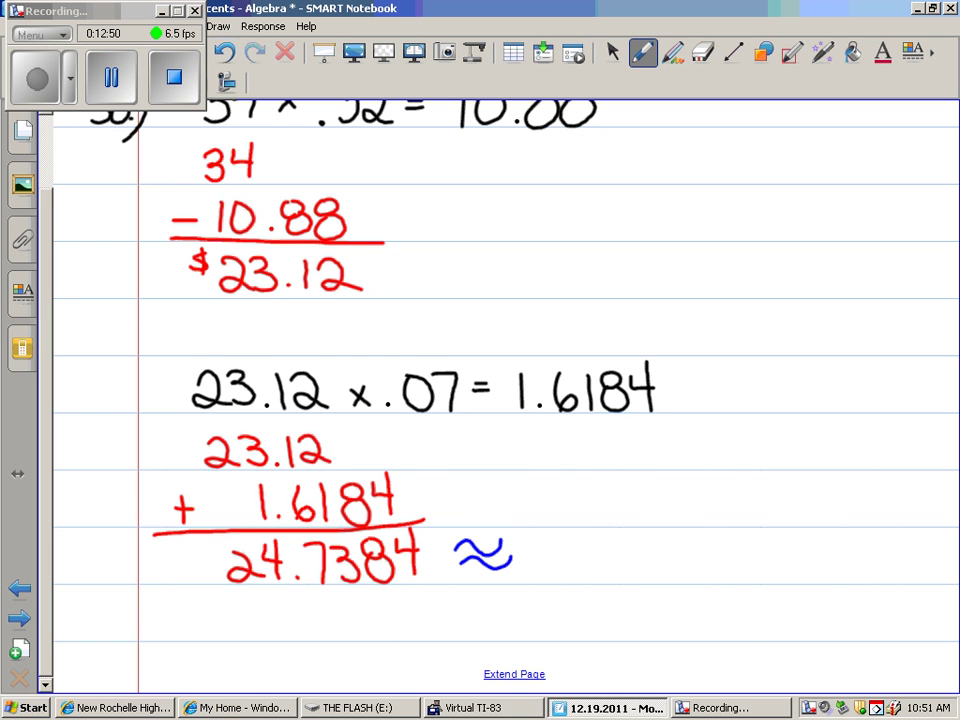
Step: Write ≈ 24.74 in blue and box it as the final answer
{"action": "mouse_move", "coordinate": [549, 545]}
{"action": "left_mouse_down"}
{"action": "mouse_move", "coordinate": [553, 577]}
{"action": "mouse_move", "coordinate": [574, 558]}
{"action": "mouse_move", "coordinate": [599, 558]}
{"action": "left_mouse_up"}
{"action": "left_click", "coordinate": [606, 572]}
{"action": "mouse_move", "coordinate": [591, 534]}
{"action": "left_mouse_down"}
{"action": "mouse_move", "coordinate": [589, 577]}
{"action": "mouse_move", "coordinate": [625, 542]}
{"action": "mouse_move", "coordinate": [616, 576]}
{"action": "mouse_move", "coordinate": [650, 558]}
{"action": "mouse_move", "coordinate": [657, 590]}
{"action": "left_mouse_up"}
{"action": "mouse_move", "coordinate": [662, 508]}
{"action": "left_mouse_down"}
{"action": "mouse_move", "coordinate": [545, 606]}
{"action": "mouse_move", "coordinate": [668, 510]}
{"action": "left_mouse_up"}
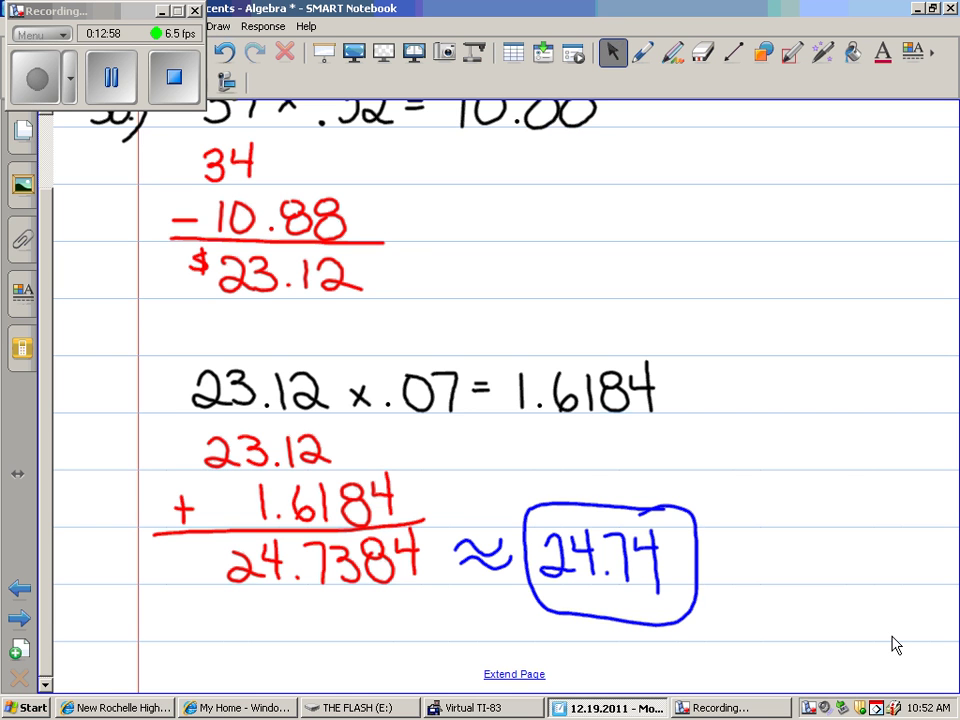